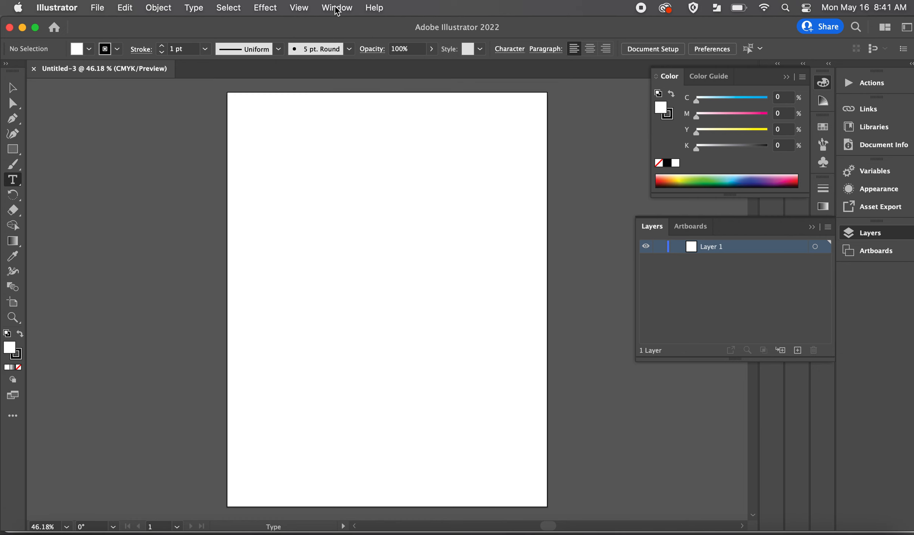
{"action": "left_click", "coordinate": [338, 8]}
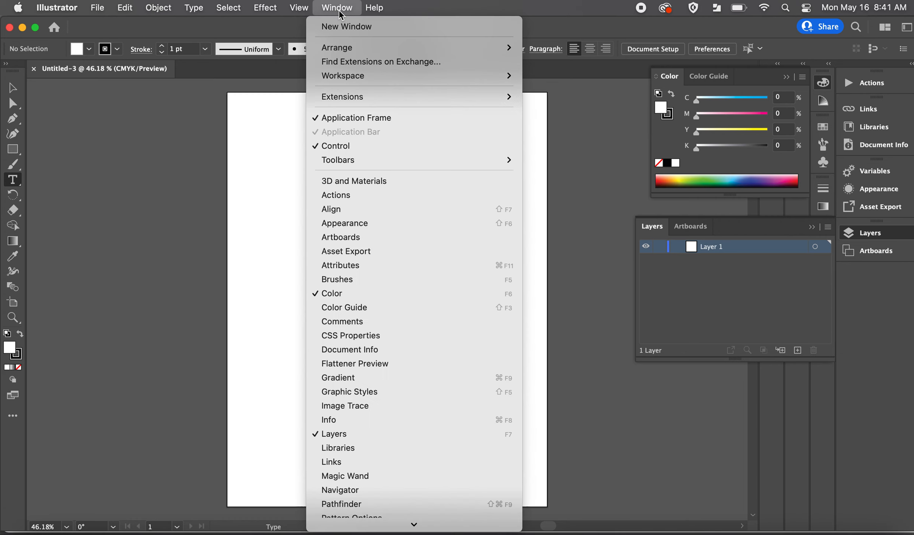
{"action": "mouse_move", "coordinate": [362, 78]}
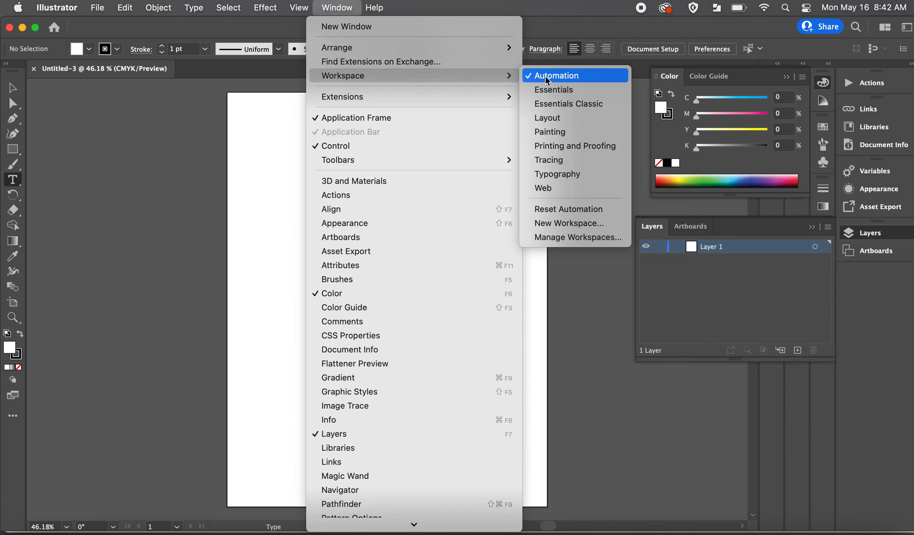
{"action": "left_click", "coordinate": [198, 88]}
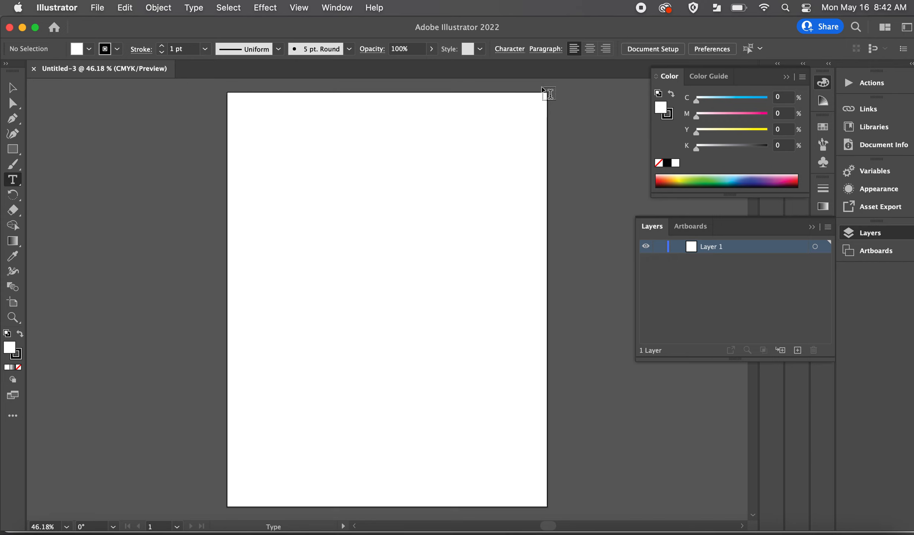
Draw a black rectangle with no stroke covering the whole artboard, and lock its layer
{"action": "left_click", "coordinate": [20, 368]}
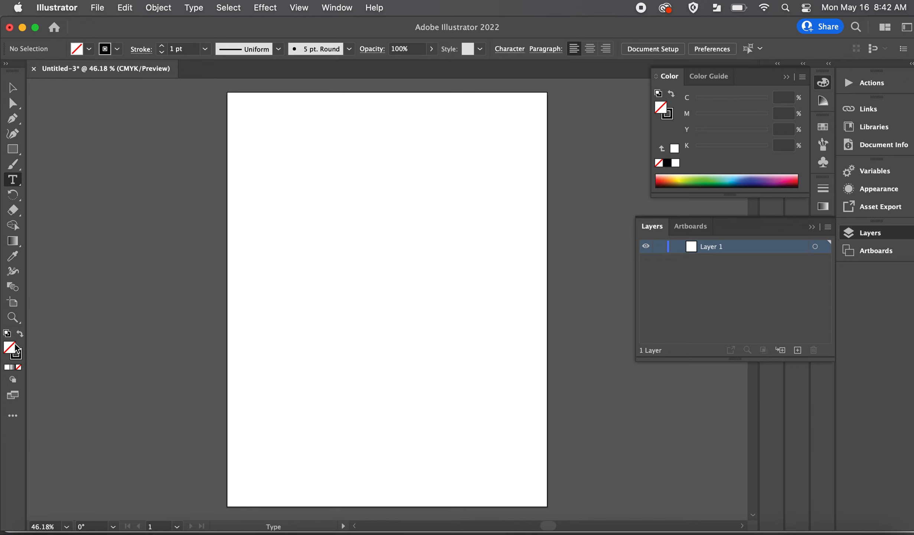
{"action": "left_click", "coordinate": [20, 333]}
{"action": "left_click", "coordinate": [12, 149]}
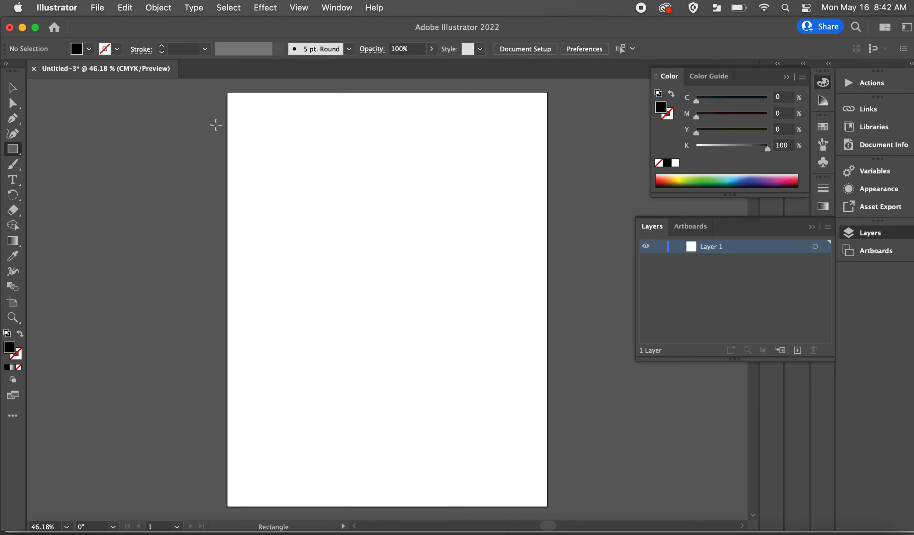
{"action": "left_click_drag", "start_coordinate": [225, 91], "coordinate": [547, 506]}
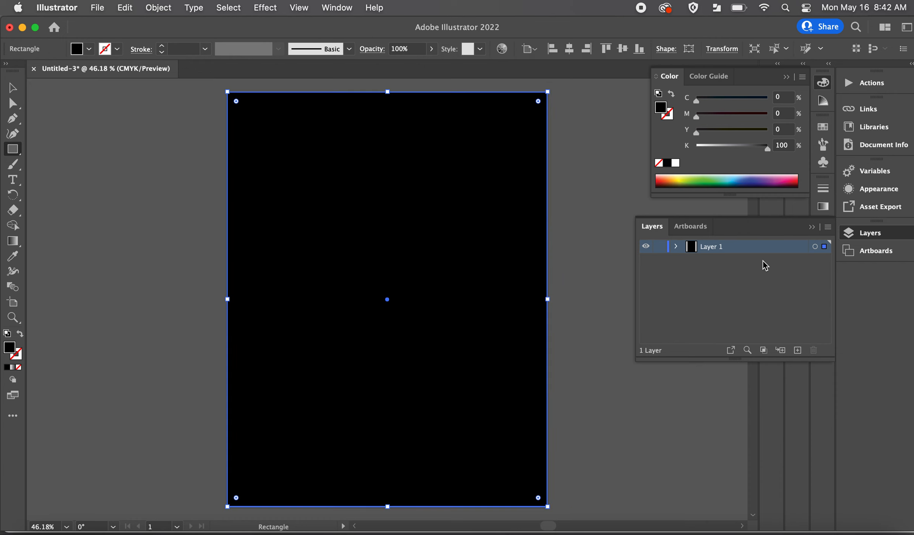
{"action": "left_click", "coordinate": [660, 247]}
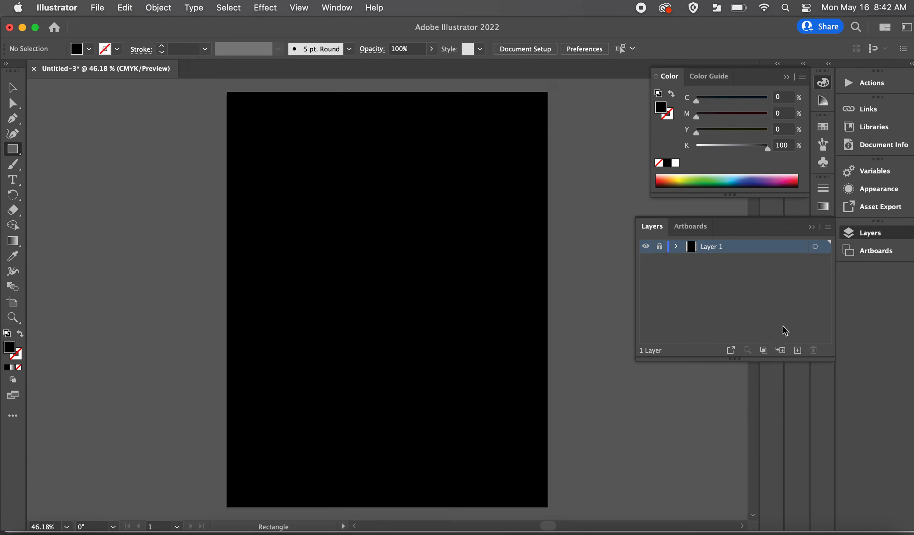
Add a new layer named "text" above the rectangle's layer and rename Layer 1 as "background"
{"action": "left_click", "coordinate": [797, 350]}
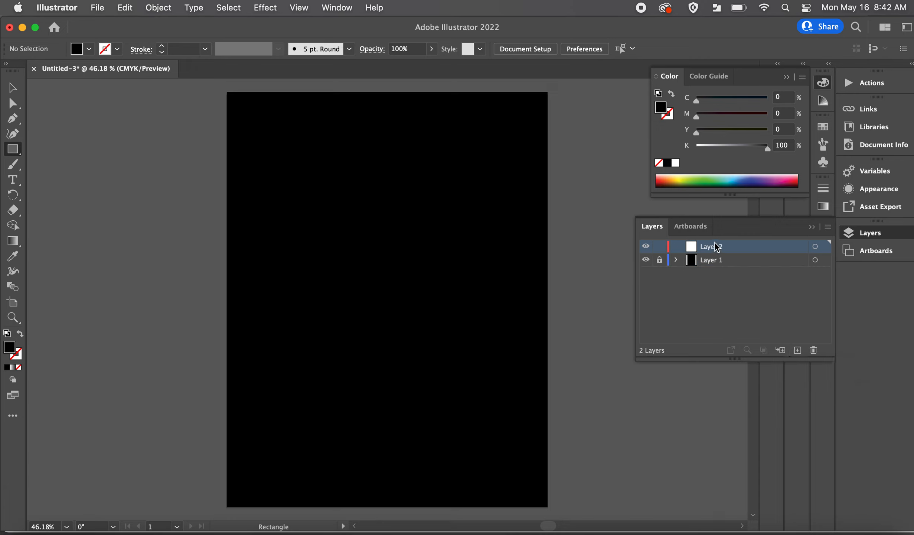
{"action": "left_click", "coordinate": [716, 249]}
{"action": "double_click", "coordinate": [716, 249]}
{"action": "type", "text": "text"}
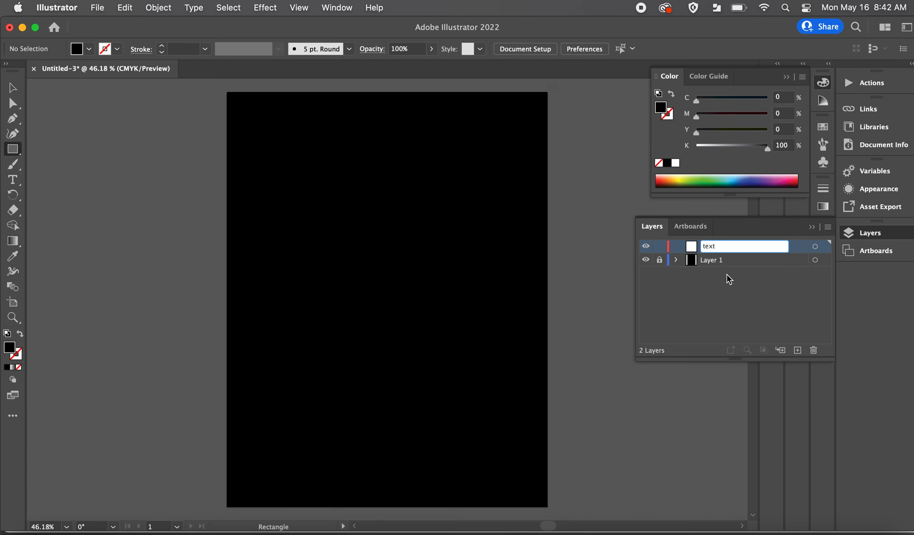
{"action": "double_click", "coordinate": [714, 260]}
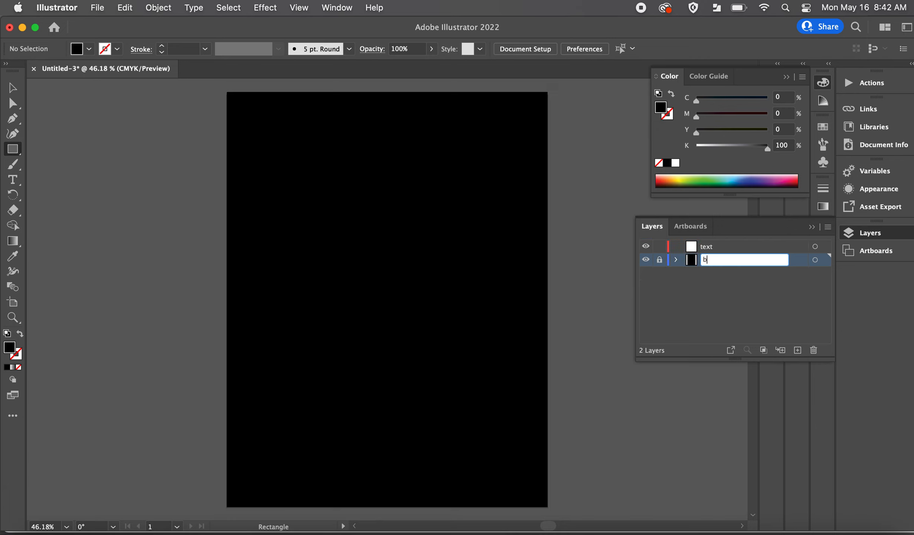
{"action": "type", "text": "background"}
{"action": "left_click", "coordinate": [734, 291]}
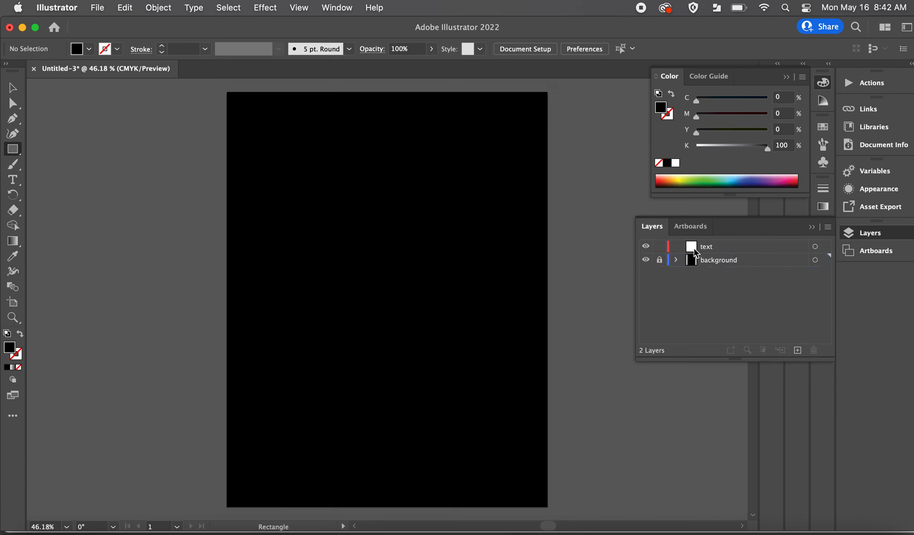
On the text layer, create an area type frame inset from the artboard edges and fill its text with white
{"action": "left_click", "coordinate": [713, 246]}
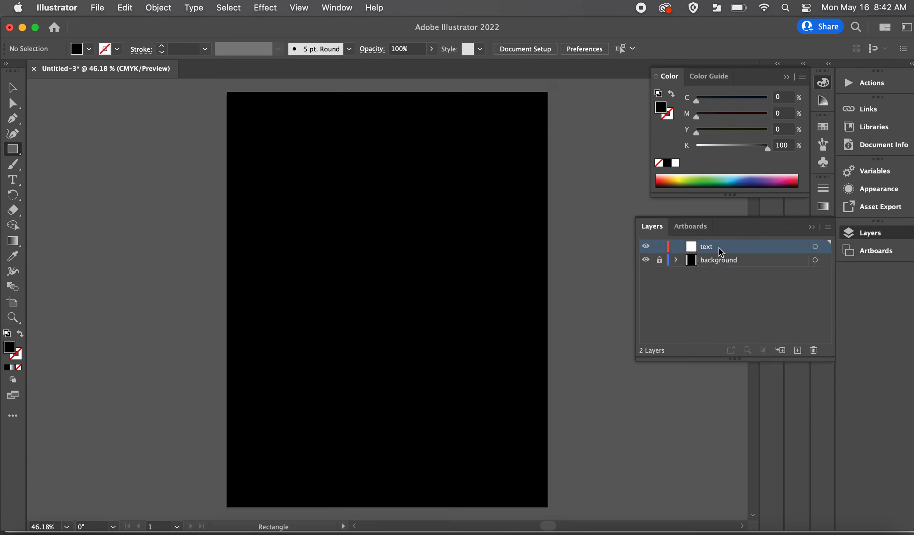
{"action": "left_click", "coordinate": [17, 182]}
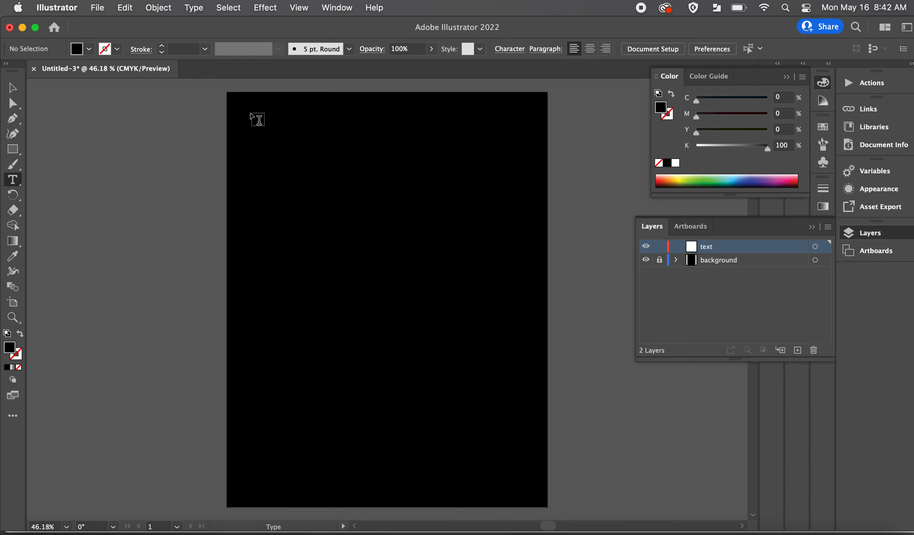
{"action": "left_click_drag", "start_coordinate": [249, 117], "coordinate": [522, 485]}
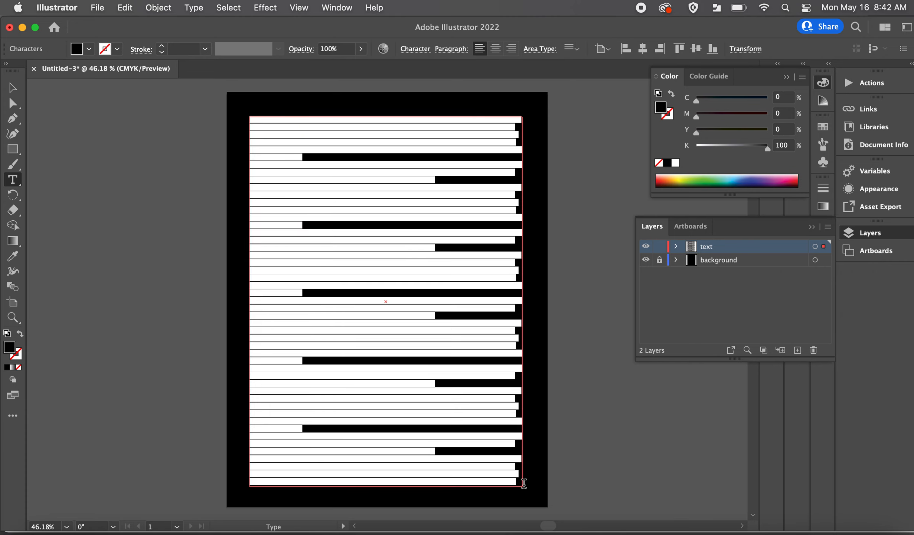
{"action": "left_click", "coordinate": [90, 50]}
{"action": "left_click", "coordinate": [26, 71]}
{"action": "left_click", "coordinate": [438, 346]}
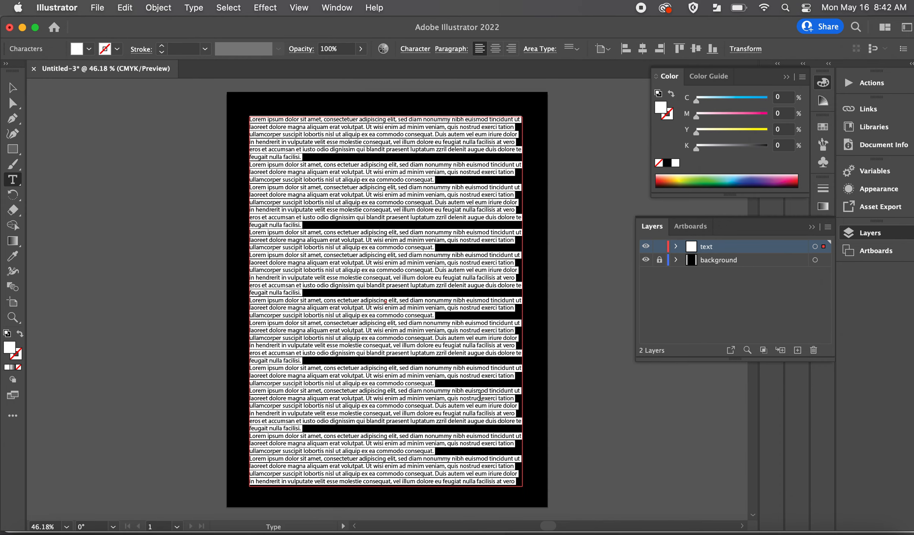
Delete all the placeholder text from the text frame
{"action": "left_click", "coordinate": [262, 129]}
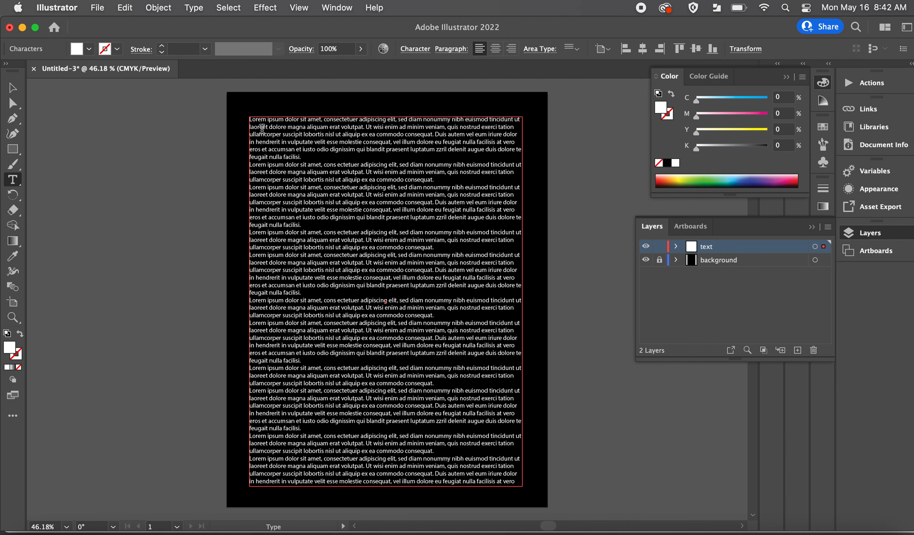
{"action": "left_click_drag", "start_coordinate": [252, 120], "coordinate": [559, 533]}
{"action": "key", "text": "BackSpace"}
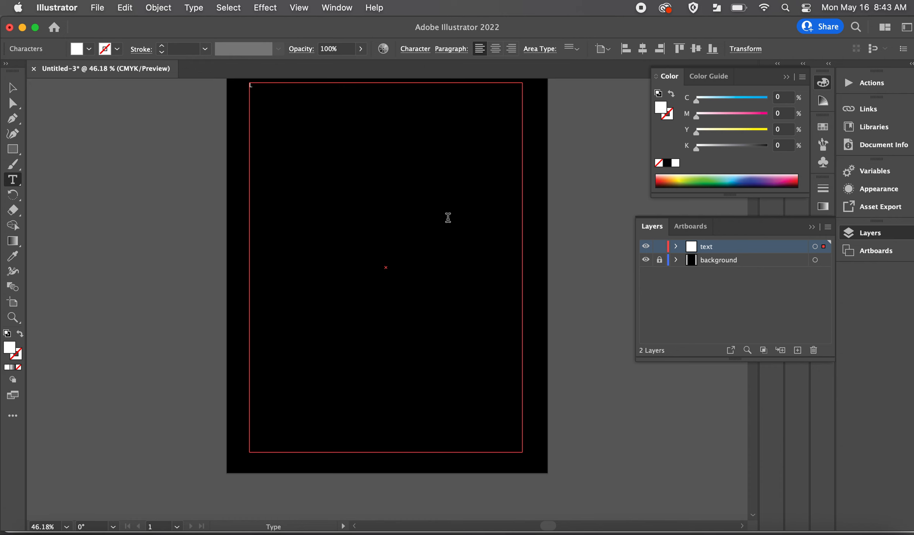
Set the font for the empty text frame to LEMON MILK Regular at 120 pt
{"action": "left_click", "coordinate": [420, 49]}
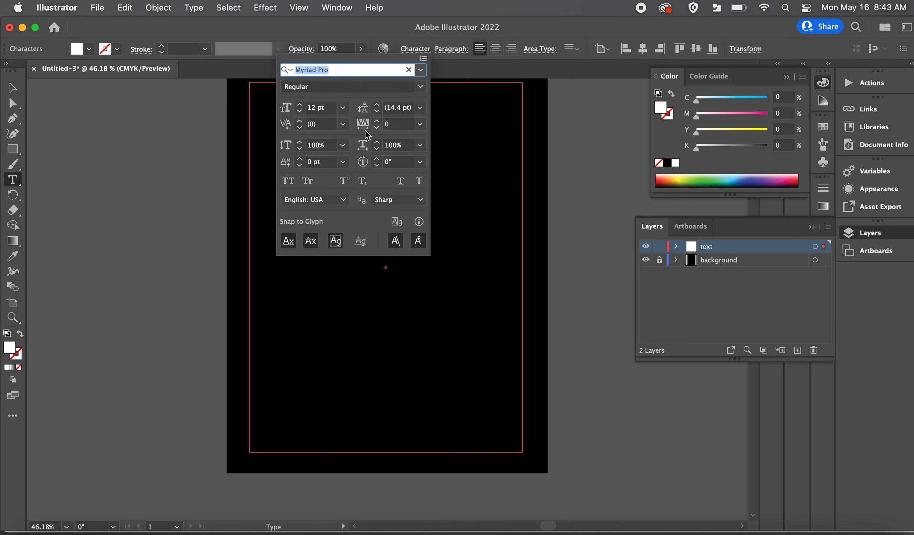
{"action": "left_click", "coordinate": [421, 70]}
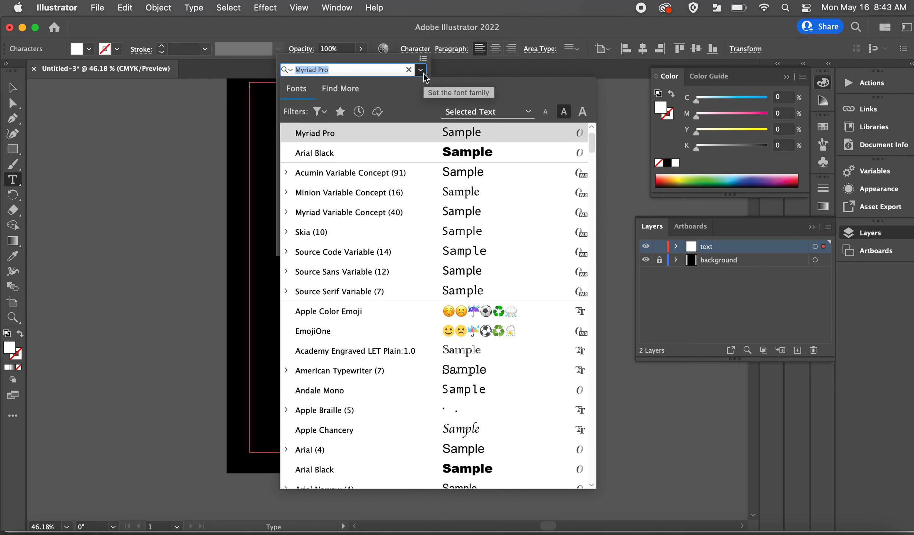
{"action": "scroll", "coordinate": [418, 228], "scroll_direction": "up", "scroll_amount": 2}
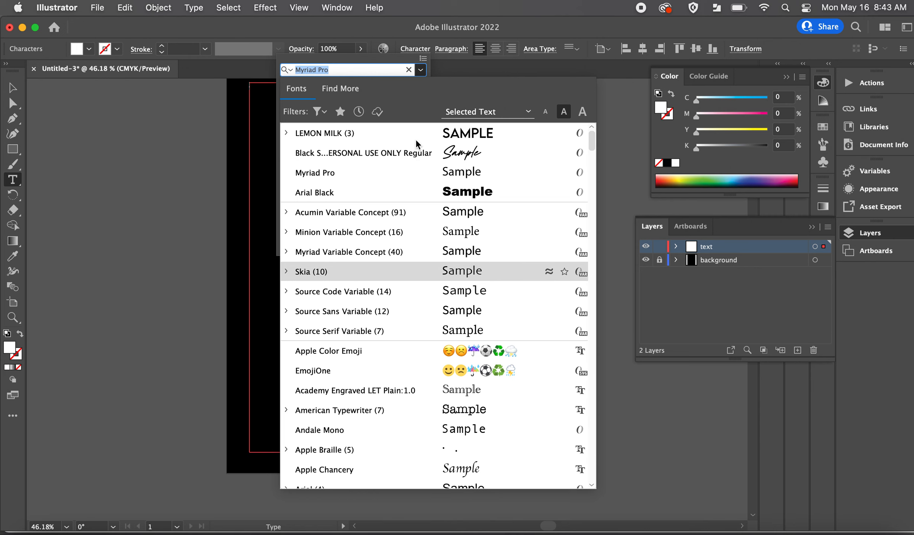
{"action": "left_click", "coordinate": [378, 136]}
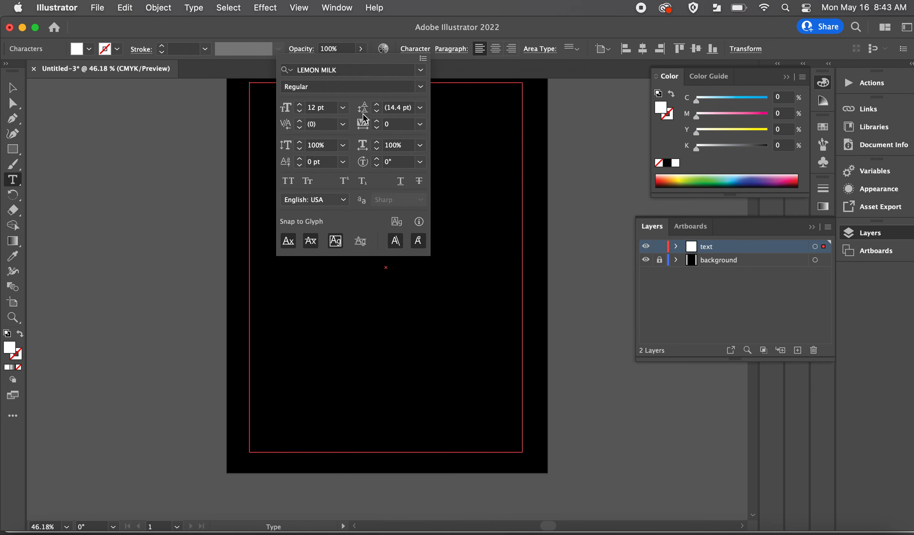
{"action": "left_click", "coordinate": [316, 108]}
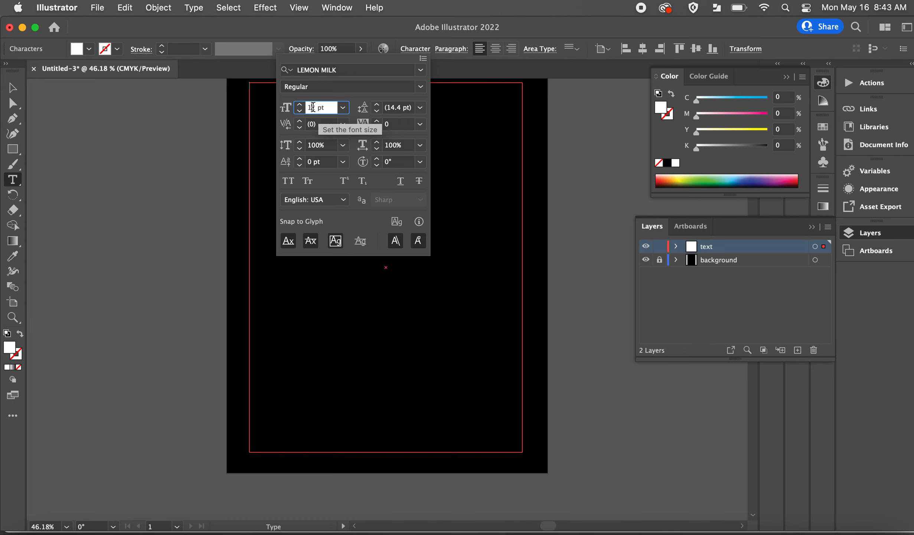
{"action": "type", "text": "0"}
{"action": "key", "text": "Return"}
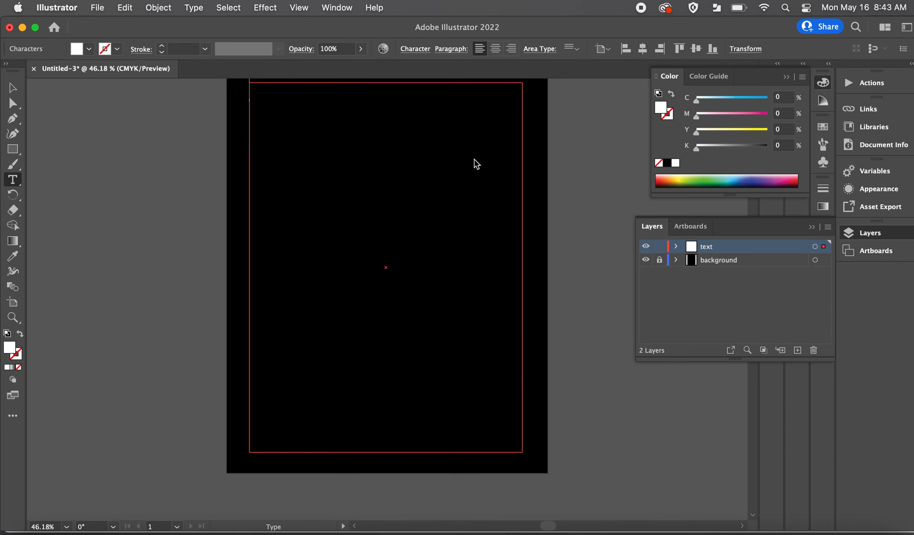
Enter FLY, ME, TO, THE and MOON in the frame, each word on its own line
{"action": "type", "text": "FLY"}
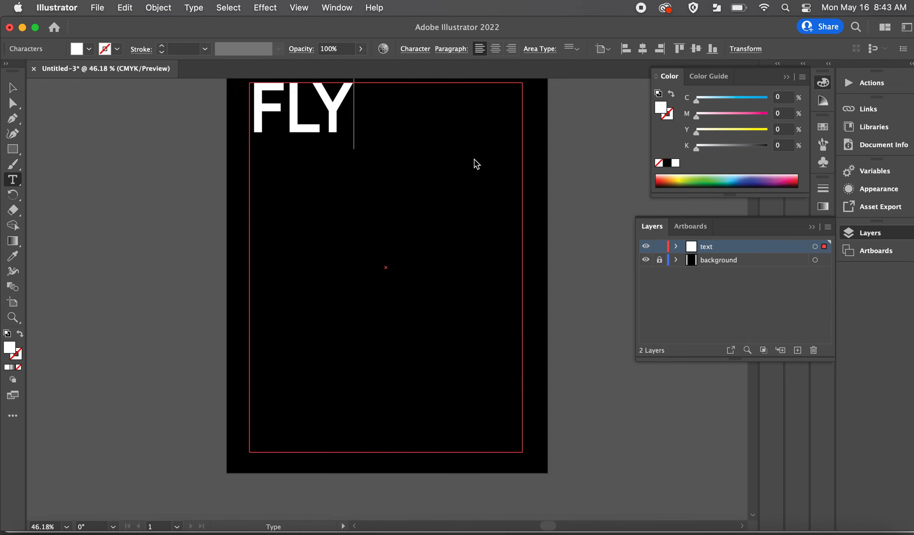
{"action": "key", "text": "Return"}
{"action": "type", "text": "ME"}
{"action": "key", "text": "Return"}
{"action": "type", "text": "TO"}
{"action": "key", "text": "Return"}
{"action": "type", "text": "THE"}
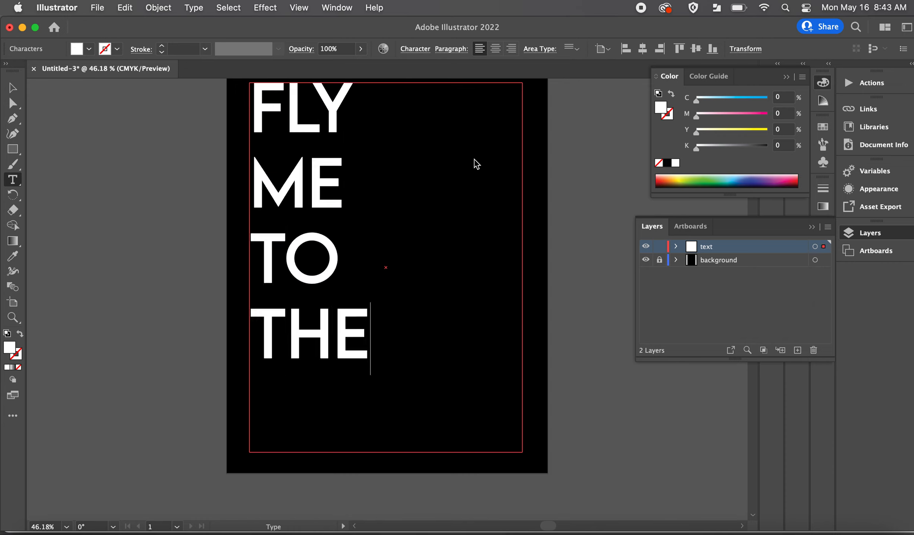
{"action": "key", "text": "Return"}
{"action": "type", "text": "MOON"}
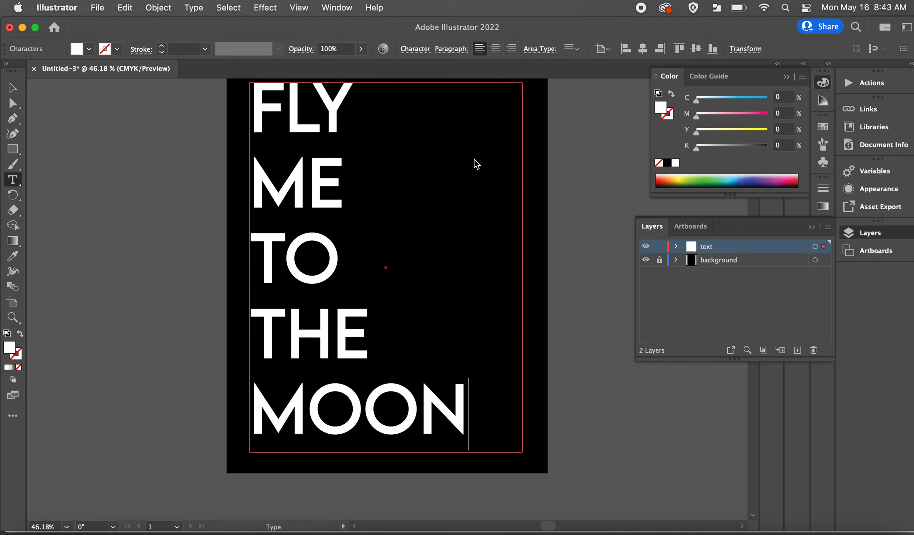
Select the finished text as an object and apply the 3D Extrude & Bevel effect to it
{"action": "left_click", "coordinate": [13, 89]}
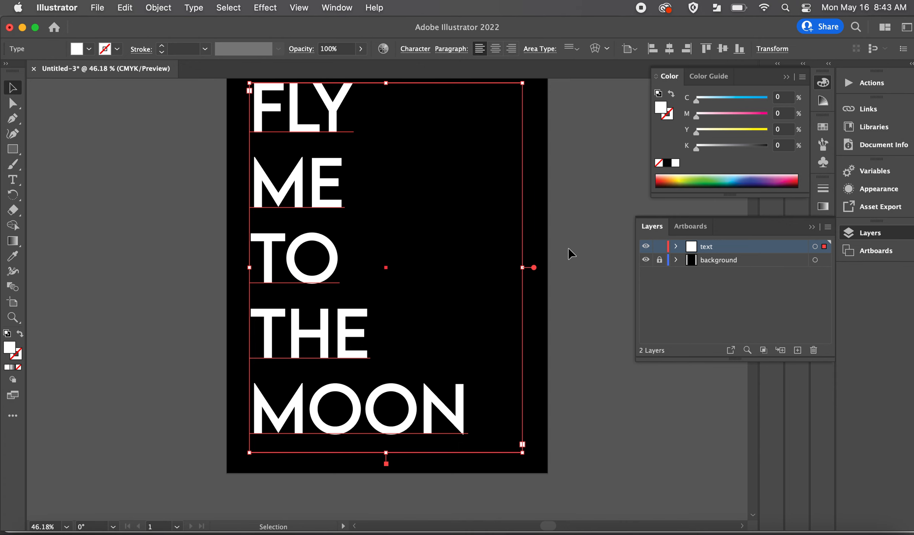
{"action": "scroll", "coordinate": [567, 247], "scroll_direction": "up", "scroll_amount": 2}
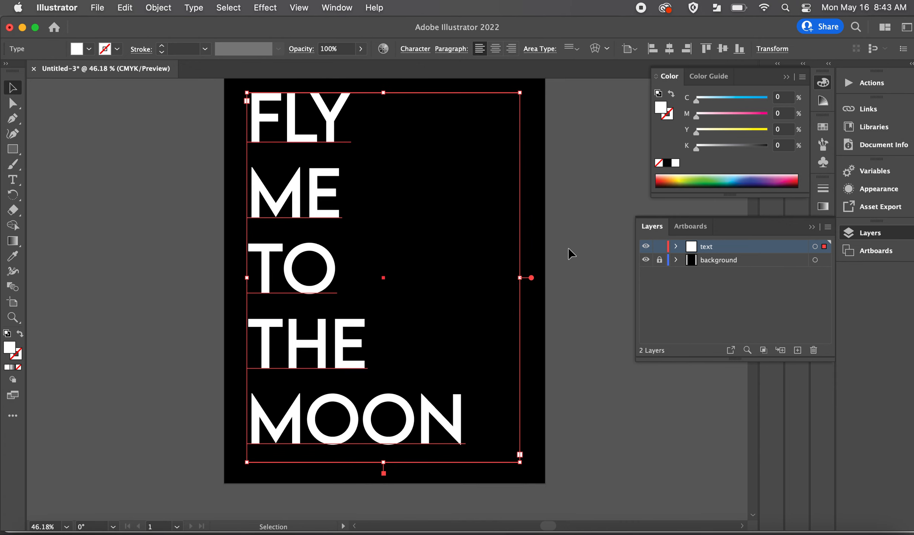
{"action": "scroll", "coordinate": [568, 248], "scroll_direction": "up", "scroll_amount": 1}
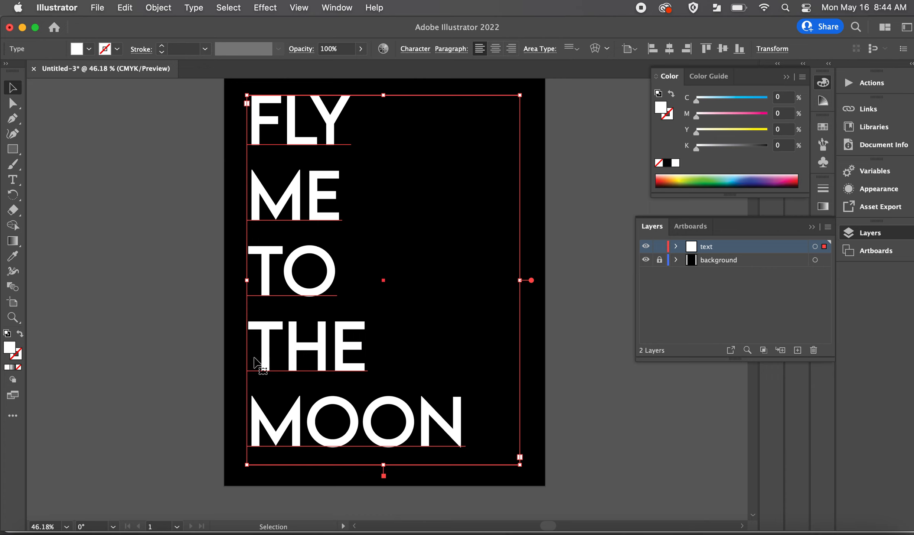
{"action": "left_click", "coordinate": [266, 7]}
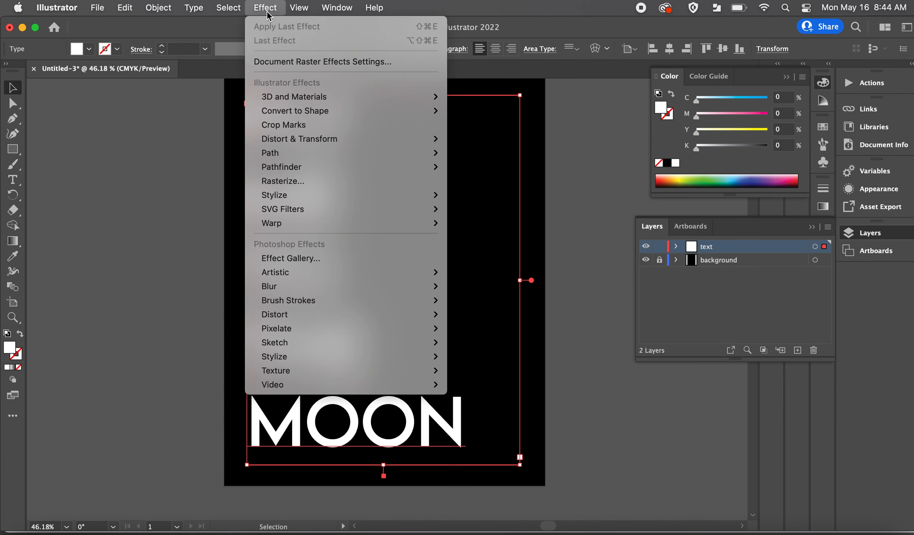
{"action": "mouse_move", "coordinate": [297, 97]}
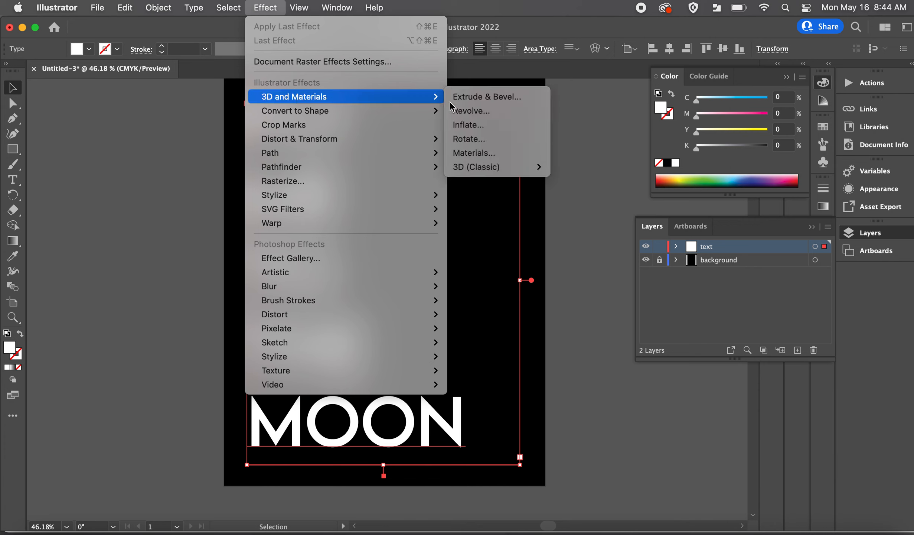
{"action": "left_click", "coordinate": [522, 98]}
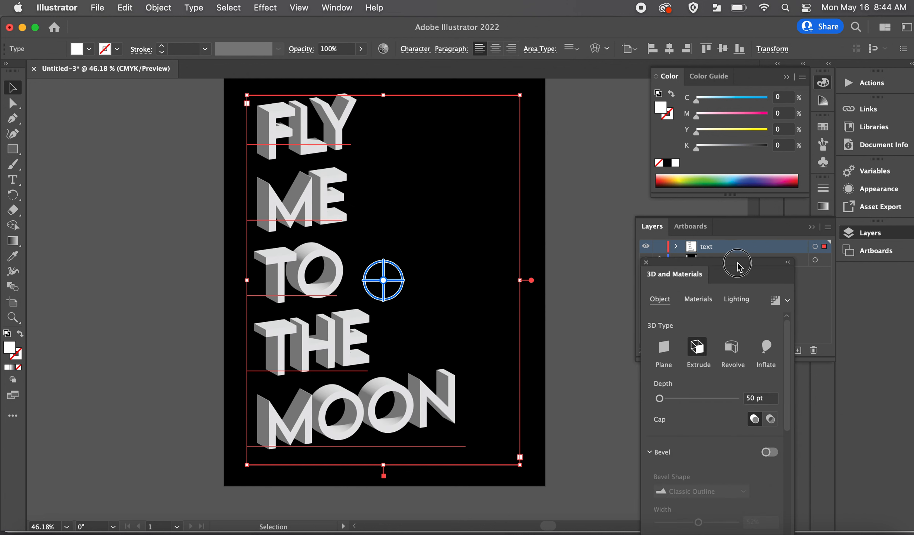
Collapse the floating Color and Layers panels and place the 3D and Materials settings beside the artboard
{"action": "left_click_drag", "start_coordinate": [737, 263], "coordinate": [596, 146]}
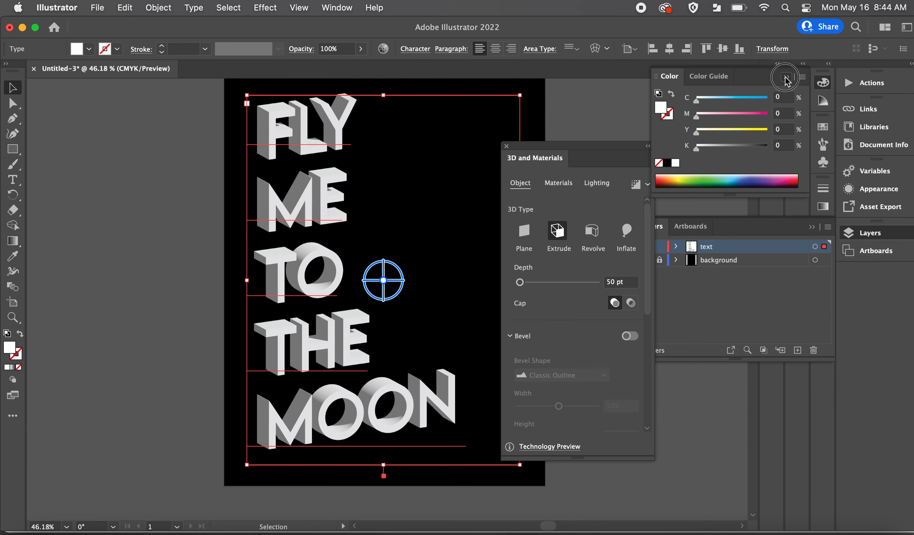
{"action": "left_click", "coordinate": [787, 77]}
{"action": "left_click", "coordinate": [812, 228]}
{"action": "left_click_drag", "start_coordinate": [622, 146], "coordinate": [685, 143]}
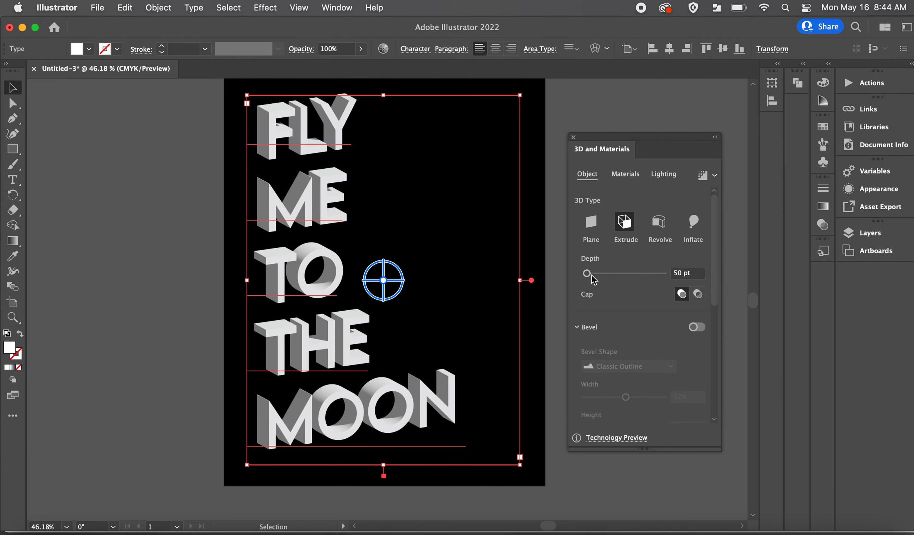
Increase the text's extrusion depth to 150 pt
{"action": "left_click_drag", "start_coordinate": [587, 274], "coordinate": [592, 275]}
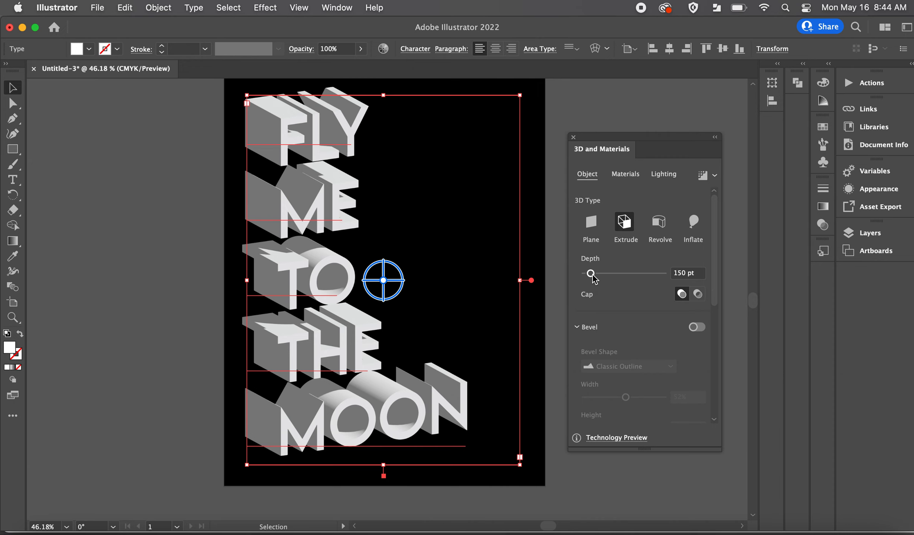
Turn on the bevel for the extruded text and check its edges up close
{"action": "scroll", "coordinate": [613, 326], "scroll_direction": "down", "scroll_amount": 3}
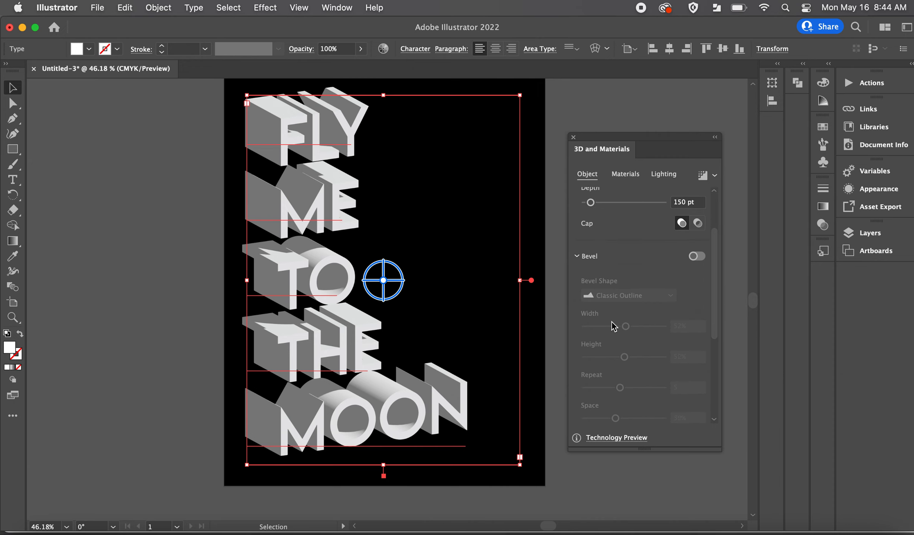
{"action": "left_click", "coordinate": [578, 256]}
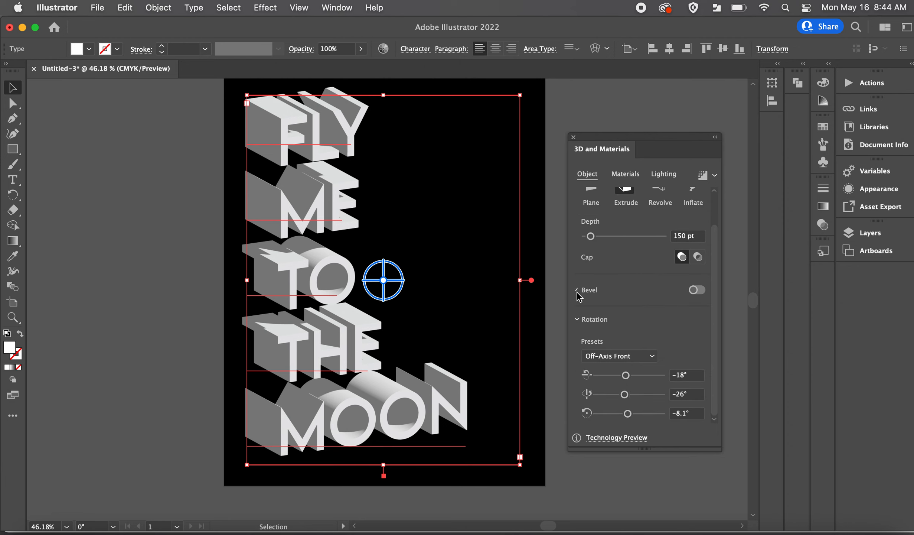
{"action": "left_click", "coordinate": [696, 289]}
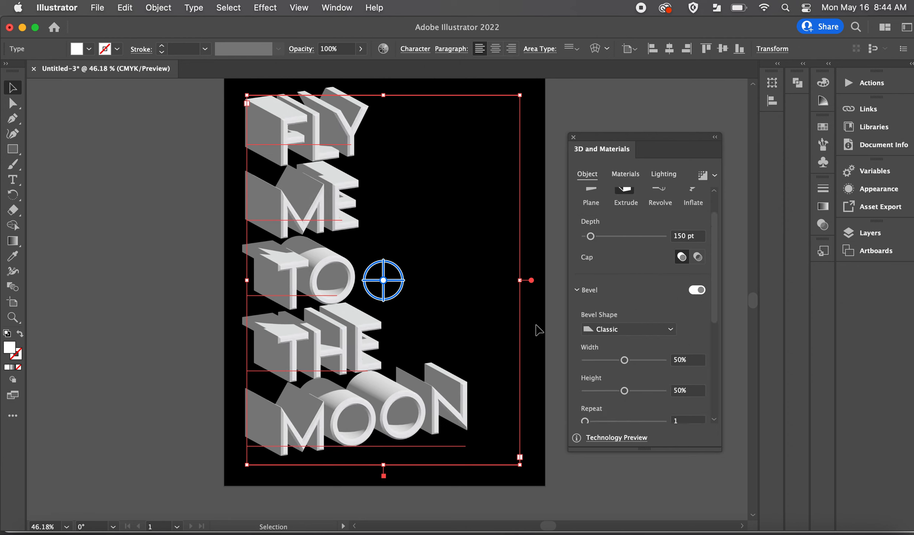
{"action": "key", "text": "super+1"}
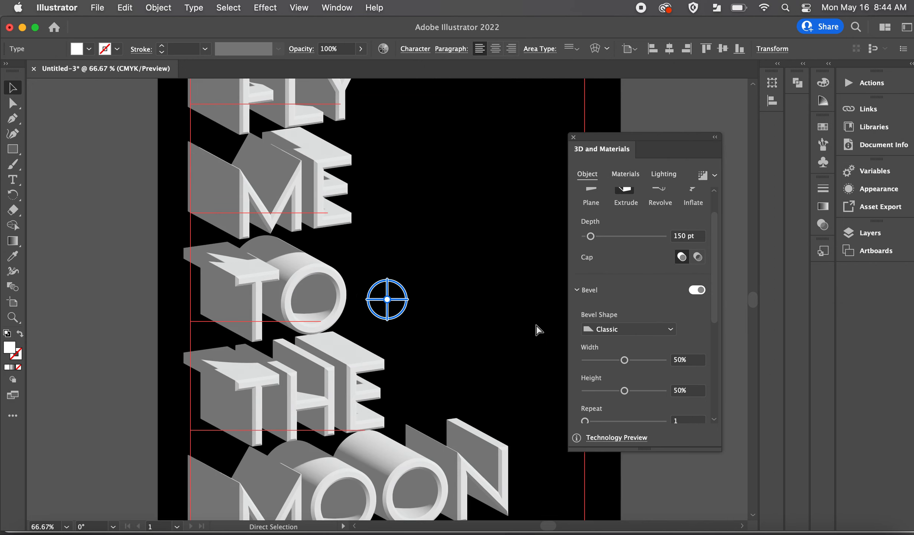
{"action": "key", "text": "super+equal"}
{"action": "scroll", "coordinate": [423, 394], "scroll_direction": "down", "scroll_amount": 3}
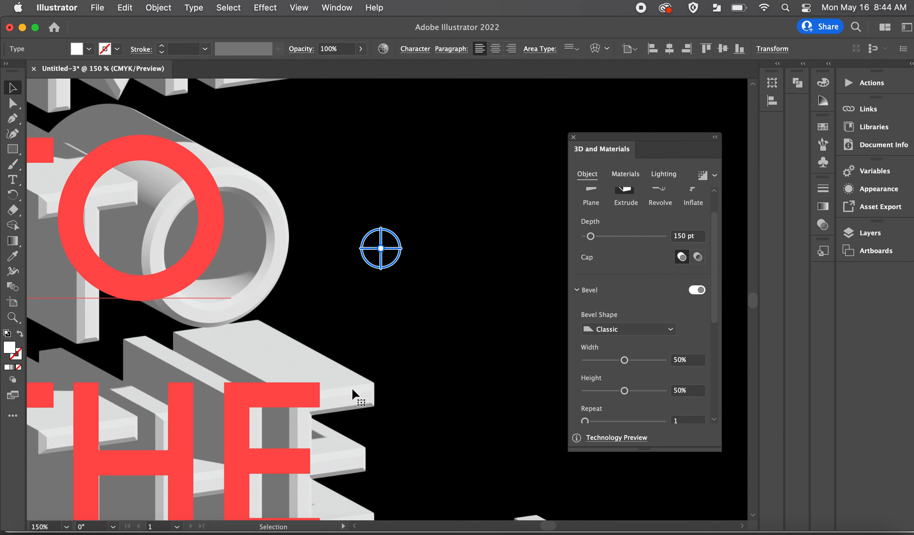
{"action": "key", "text": "super+minus"}
{"action": "key", "text": "super+minus"}
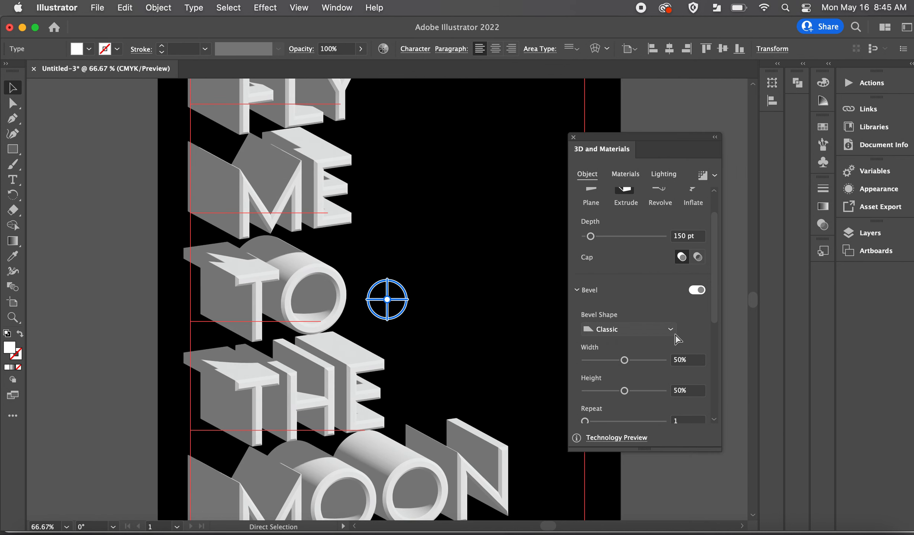
Try bevel repeat values of 3 and 4 on the text and set the repeat back to 1
{"action": "scroll", "coordinate": [683, 319], "scroll_direction": "down", "scroll_amount": 5}
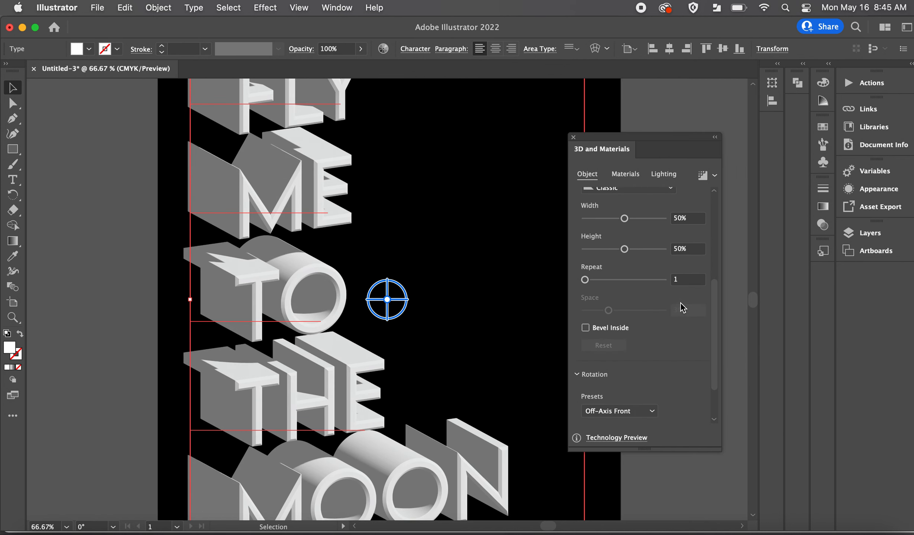
{"action": "left_click", "coordinate": [646, 214]}
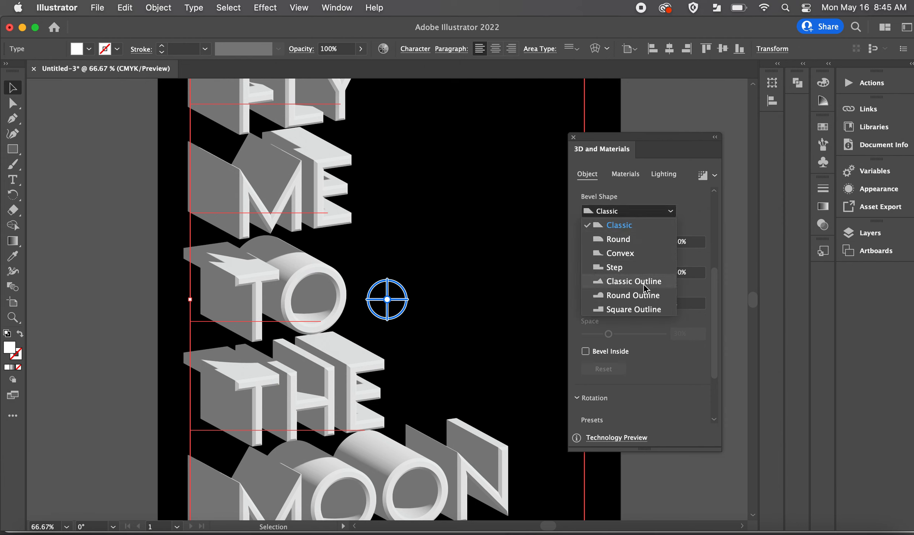
{"action": "left_click", "coordinate": [695, 231]}
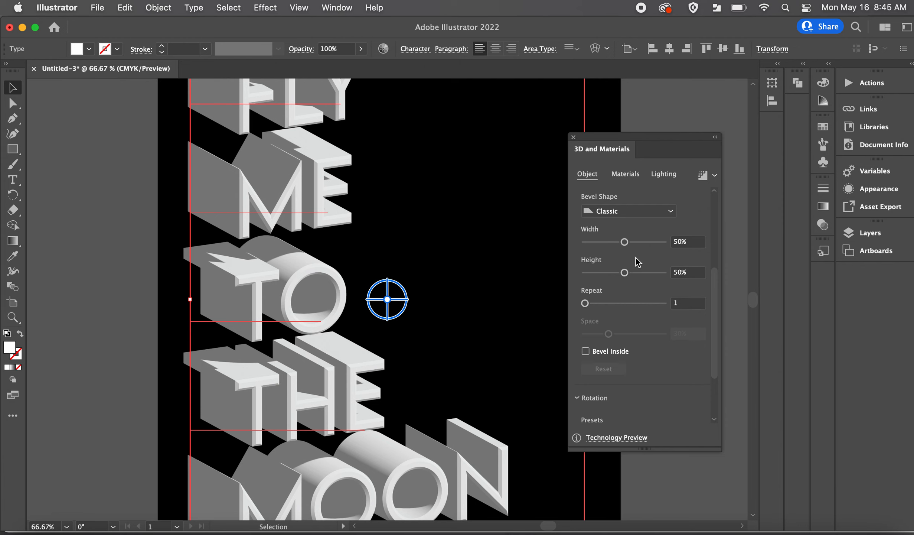
{"action": "left_click", "coordinate": [586, 303]}
{"action": "left_click_drag", "start_coordinate": [588, 305], "coordinate": [605, 306]}
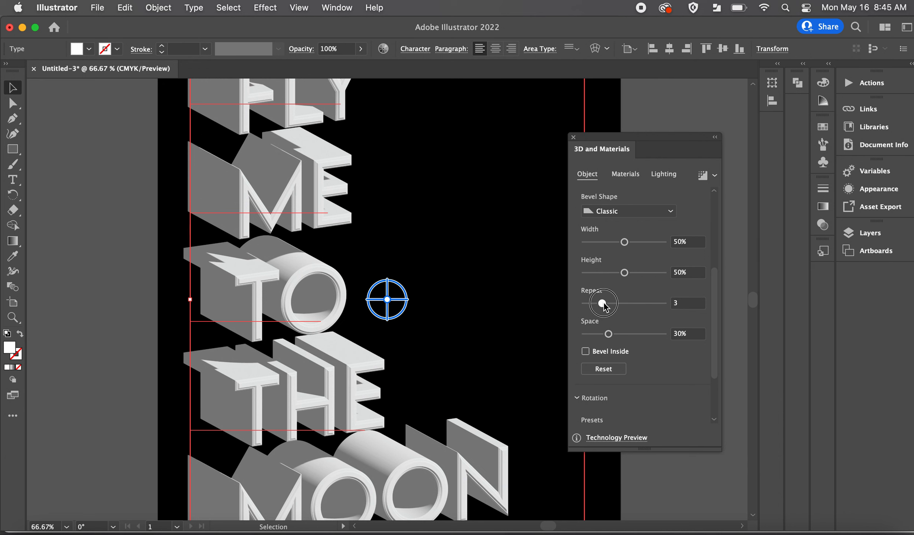
{"action": "left_click_drag", "start_coordinate": [603, 303], "coordinate": [613, 305]}
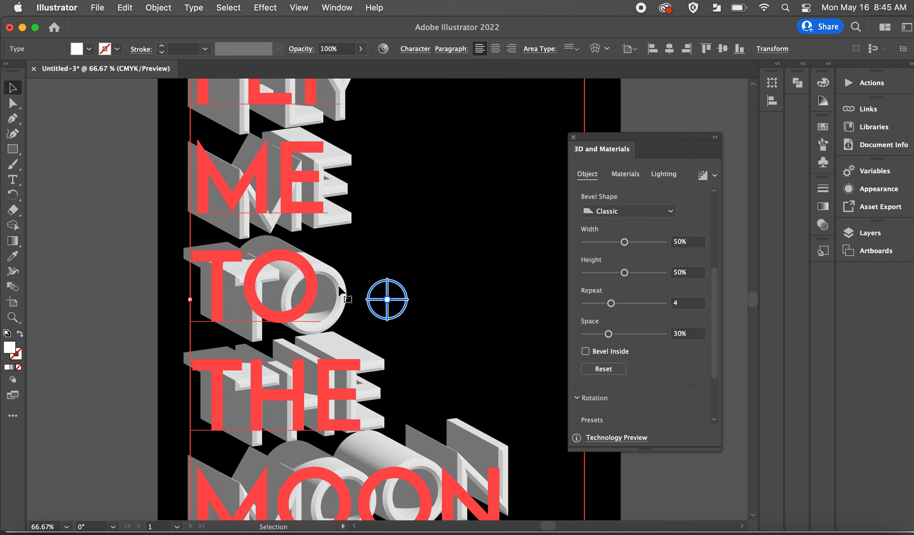
{"action": "left_click_drag", "start_coordinate": [610, 303], "coordinate": [585, 304]}
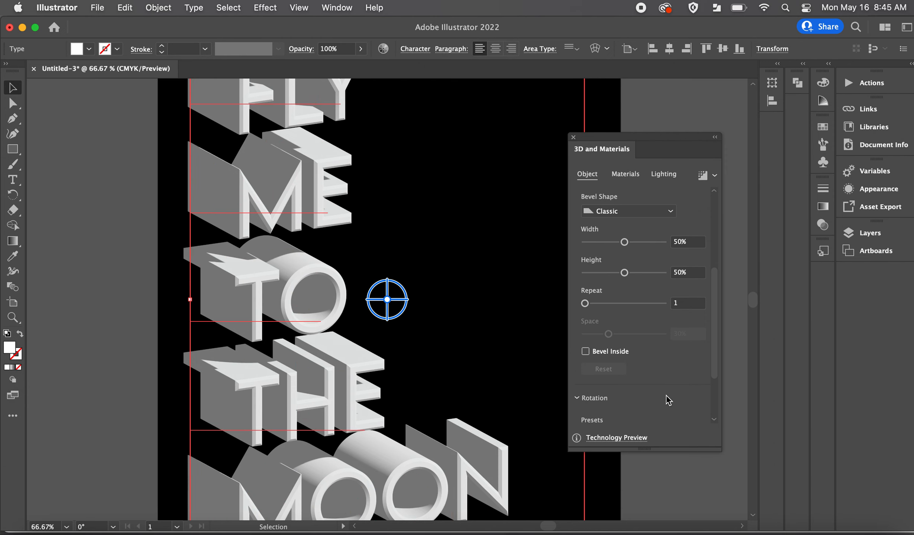
Set the 3D text's rotation around the X axis to -16°
{"action": "scroll", "coordinate": [668, 399], "scroll_direction": "down", "scroll_amount": 3}
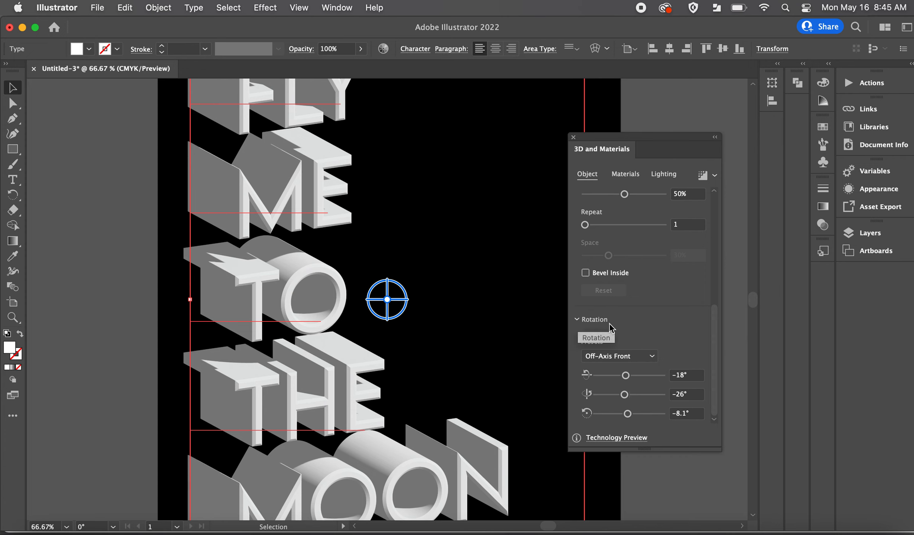
{"action": "left_click_drag", "start_coordinate": [626, 375], "coordinate": [626, 375]}
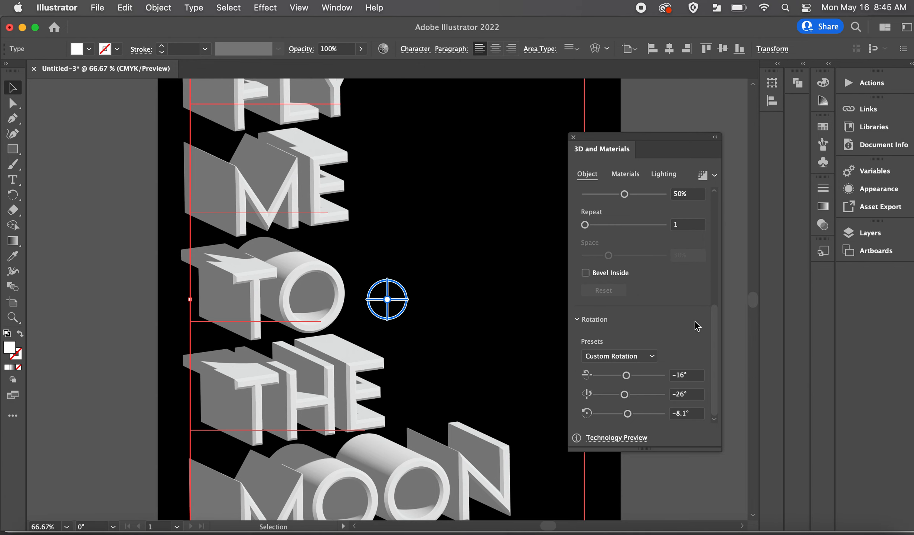
{"action": "scroll", "coordinate": [747, 366], "scroll_direction": "down", "scroll_amount": 2}
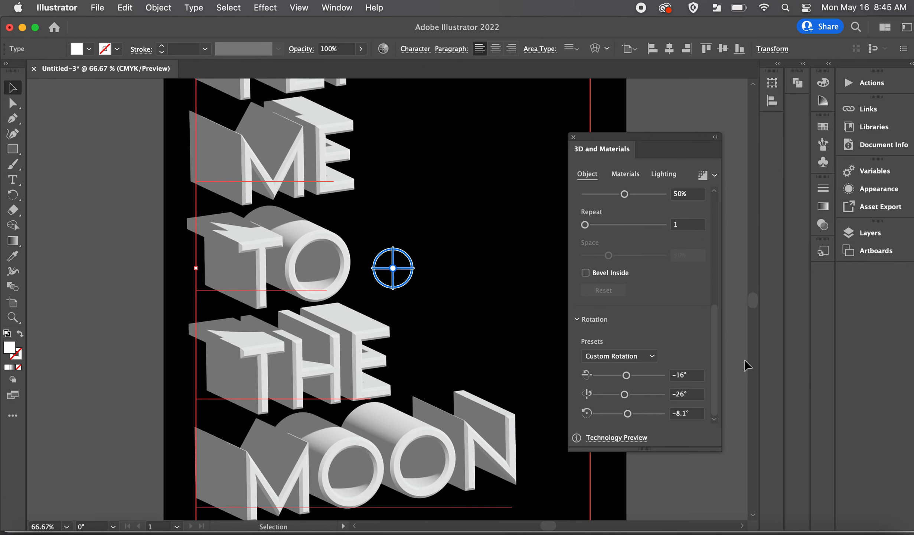
{"action": "scroll", "coordinate": [747, 366], "scroll_direction": "down", "scroll_amount": 2}
{"action": "scroll", "coordinate": [747, 366], "scroll_direction": "up", "scroll_amount": 4}
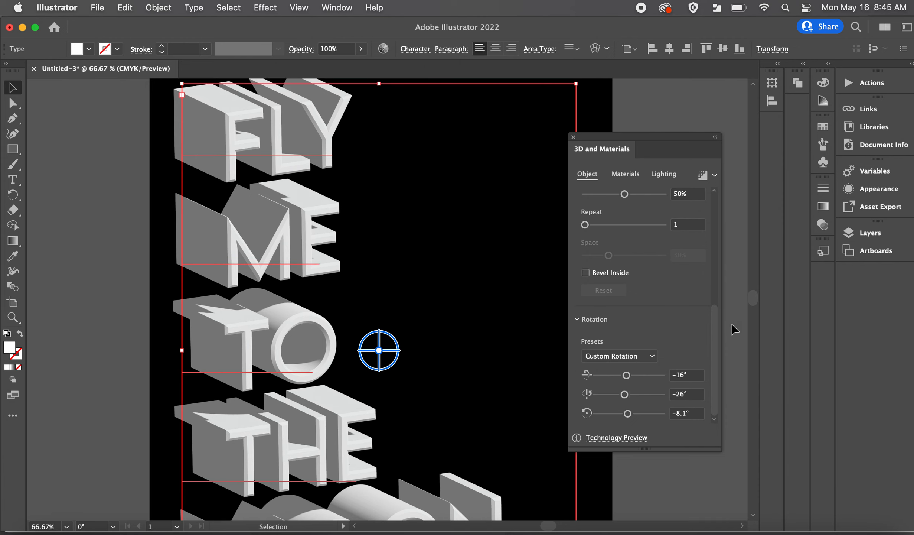
{"action": "scroll", "coordinate": [731, 323], "scroll_direction": "up", "scroll_amount": 1}
{"action": "scroll", "coordinate": [732, 323], "scroll_direction": "left", "scroll_amount": 1}
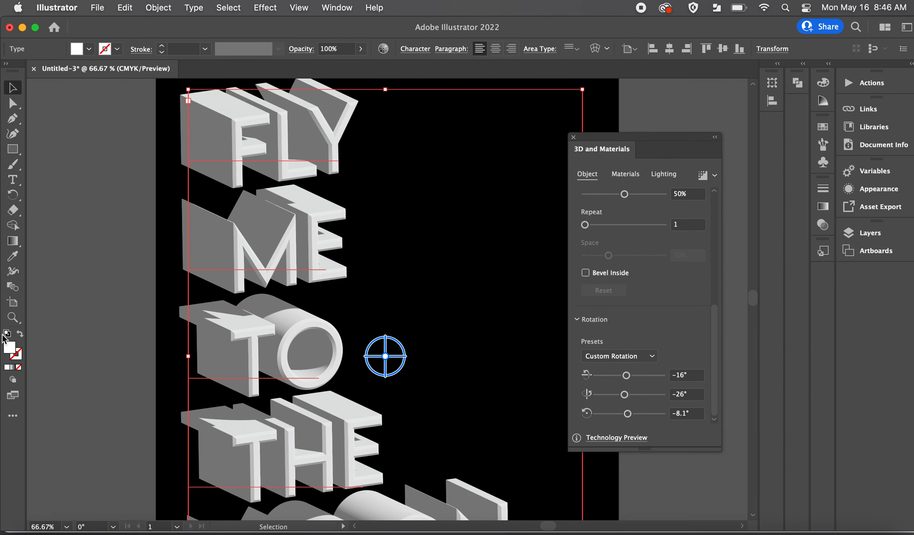
Look through the available 3D materials and try Die Cast Brass on the text
{"action": "left_click", "coordinate": [634, 180]}
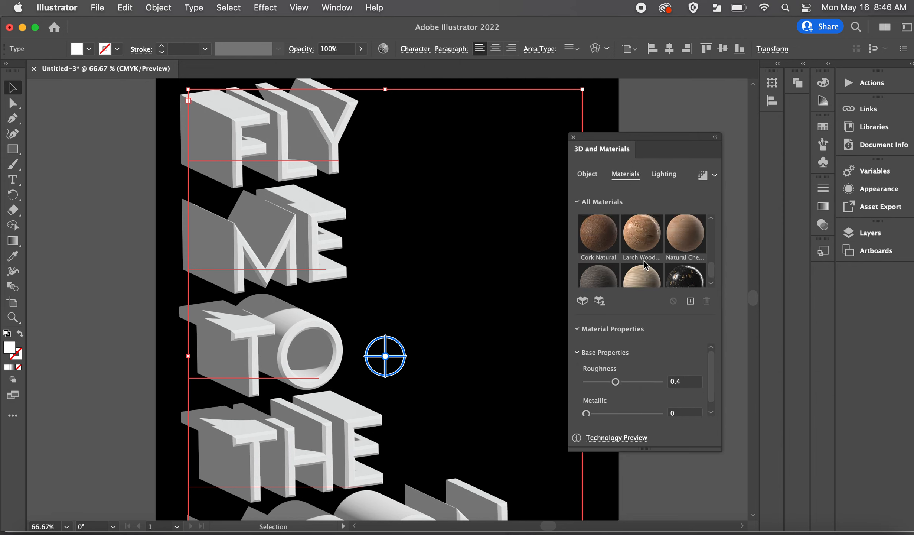
{"action": "scroll", "coordinate": [644, 261], "scroll_direction": "up", "scroll_amount": 10}
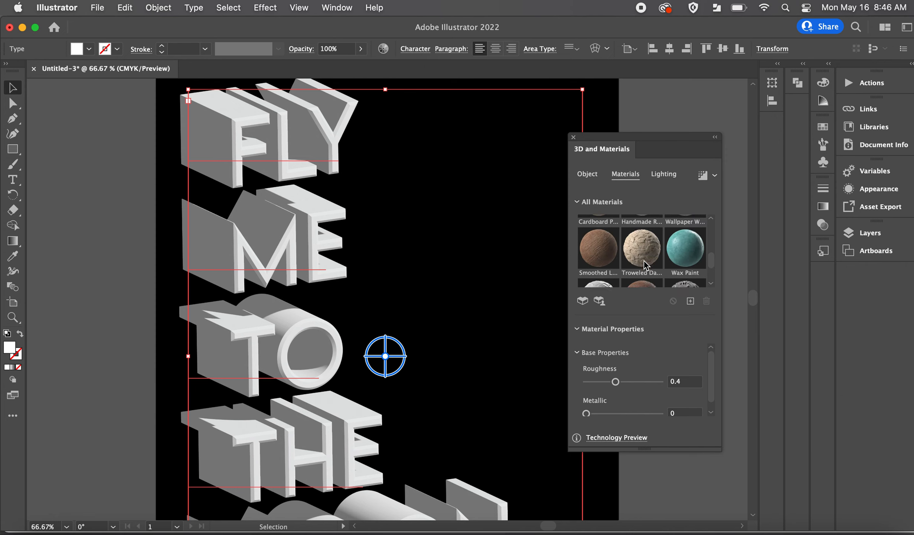
{"action": "scroll", "coordinate": [645, 264], "scroll_direction": "up", "scroll_amount": 5}
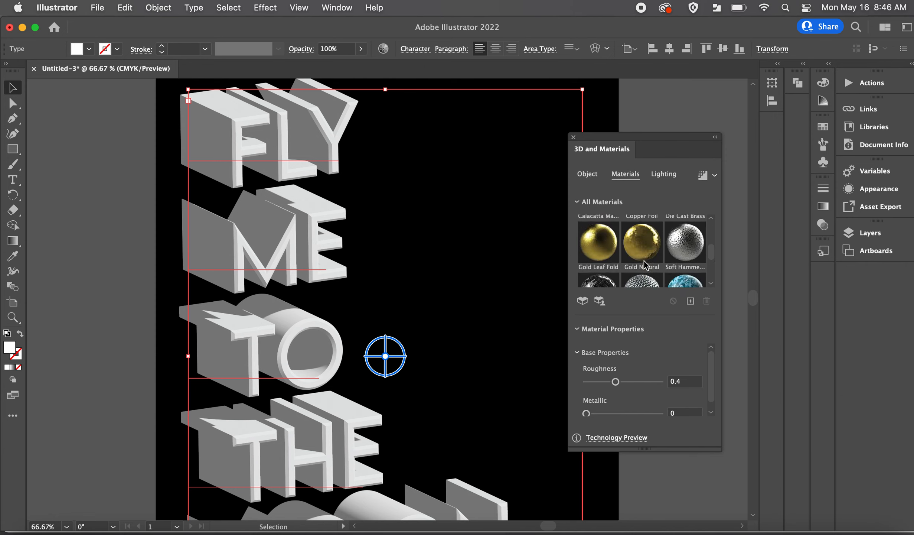
{"action": "scroll", "coordinate": [689, 262], "scroll_direction": "up", "scroll_amount": 6}
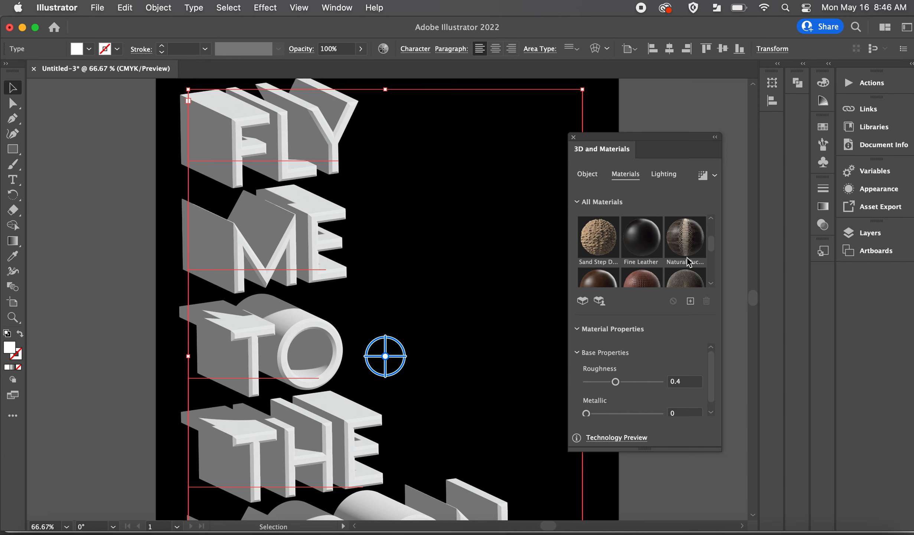
{"action": "scroll", "coordinate": [689, 262], "scroll_direction": "up", "scroll_amount": 8}
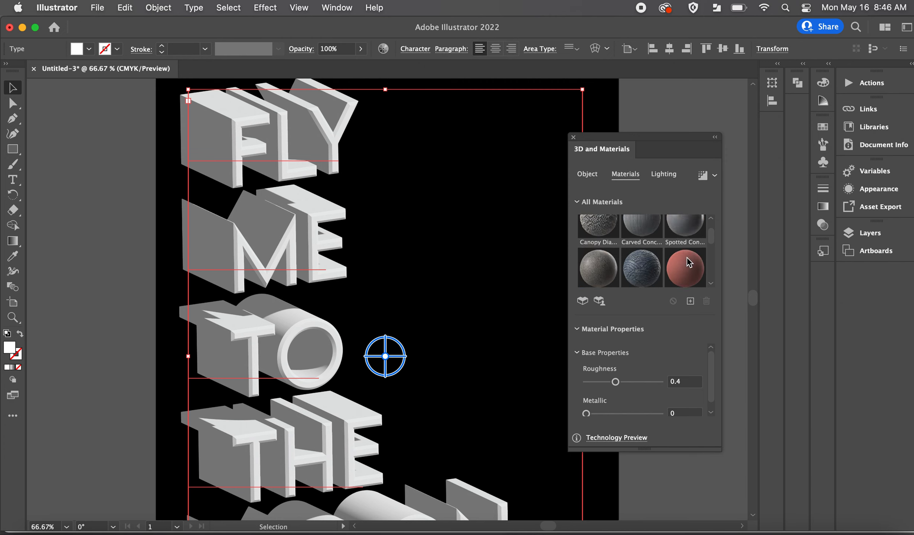
{"action": "scroll", "coordinate": [689, 262], "scroll_direction": "down", "scroll_amount": 6}
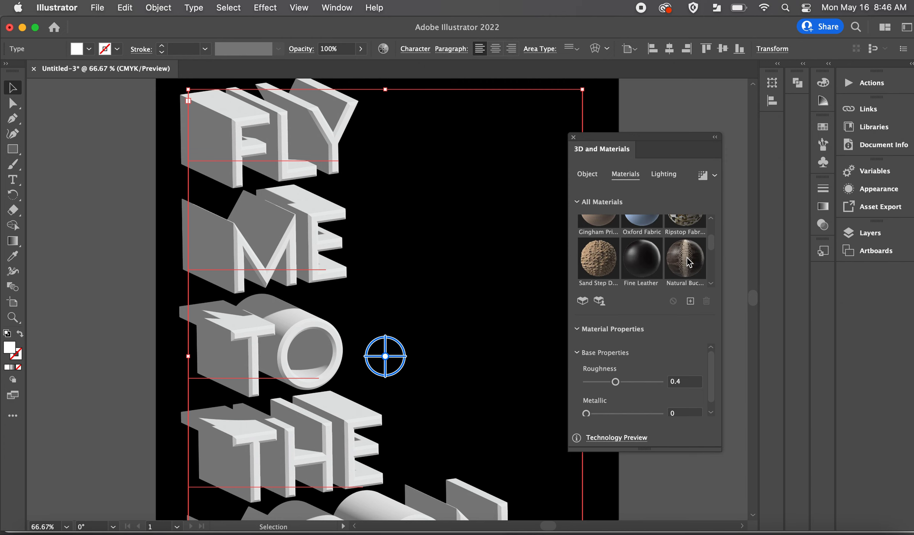
{"action": "scroll", "coordinate": [688, 261], "scroll_direction": "down", "scroll_amount": 1}
{"action": "scroll", "coordinate": [655, 252], "scroll_direction": "down", "scroll_amount": 5}
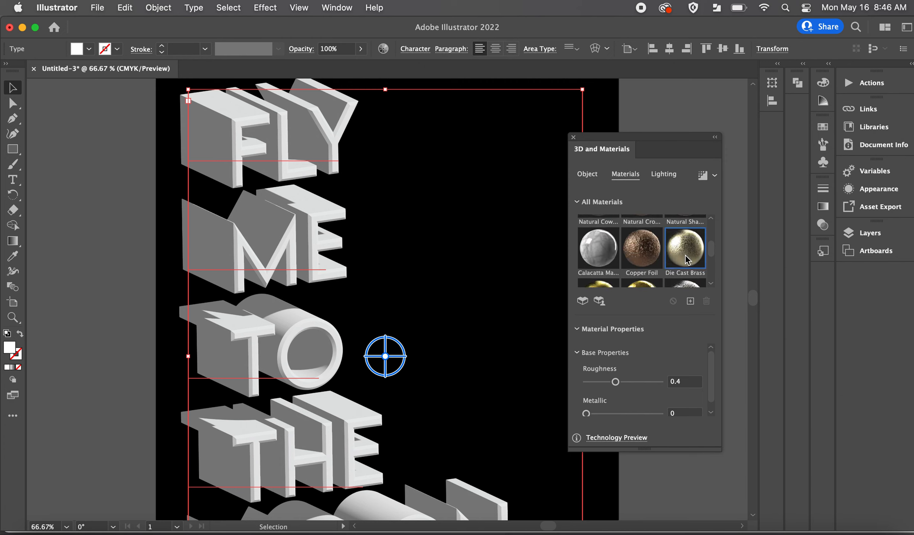
{"action": "left_click", "coordinate": [685, 254]}
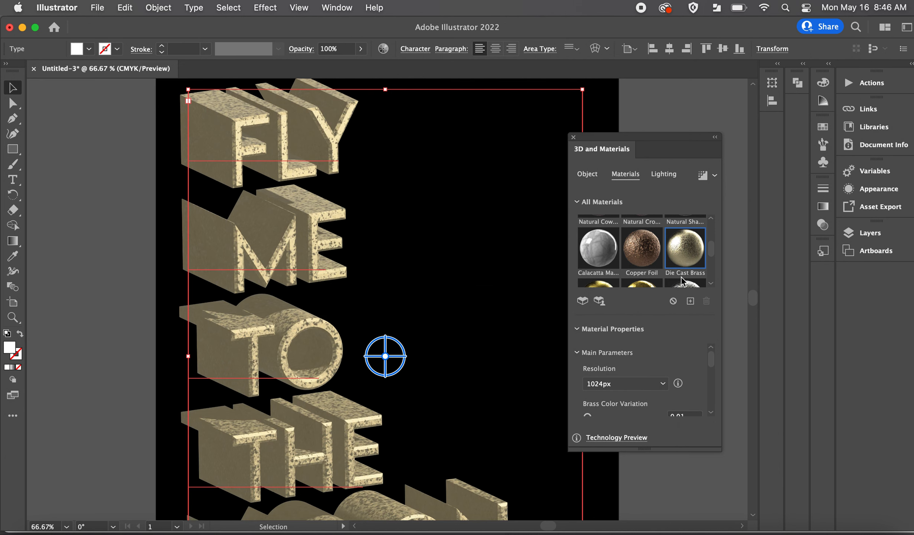
Try the Gold Natural material on the text, followed by the Steel Tread material
{"action": "scroll", "coordinate": [681, 277], "scroll_direction": "down", "scroll_amount": 2}
{"action": "left_click", "coordinate": [646, 271]}
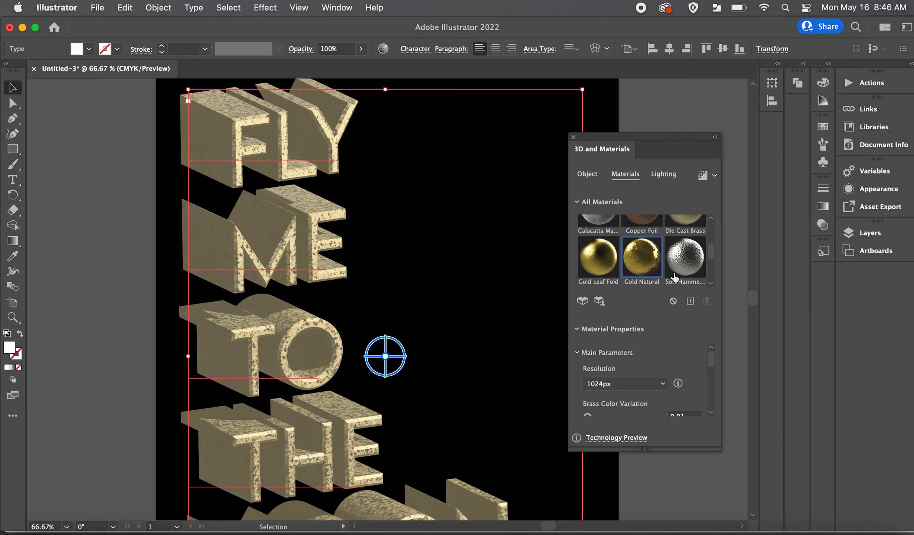
{"action": "scroll", "coordinate": [676, 277], "scroll_direction": "down", "scroll_amount": 4}
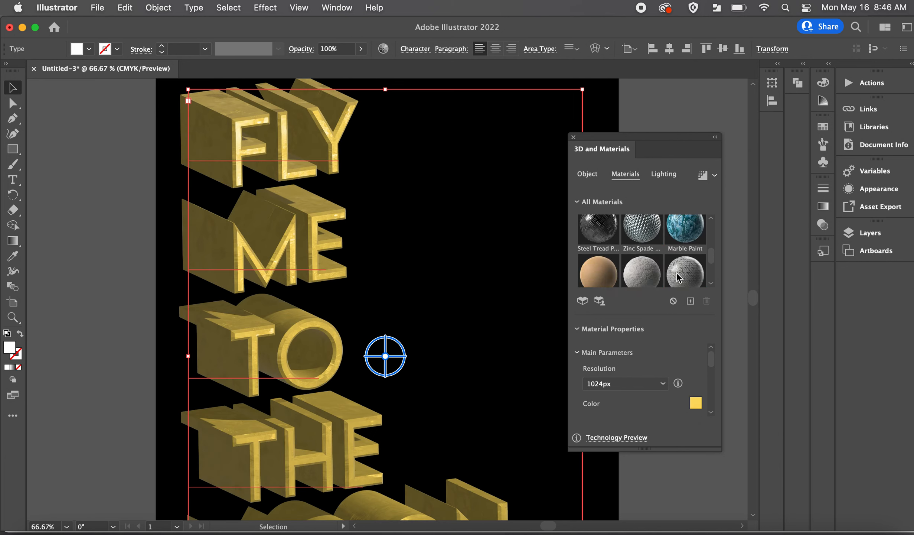
{"action": "left_click", "coordinate": [594, 238]}
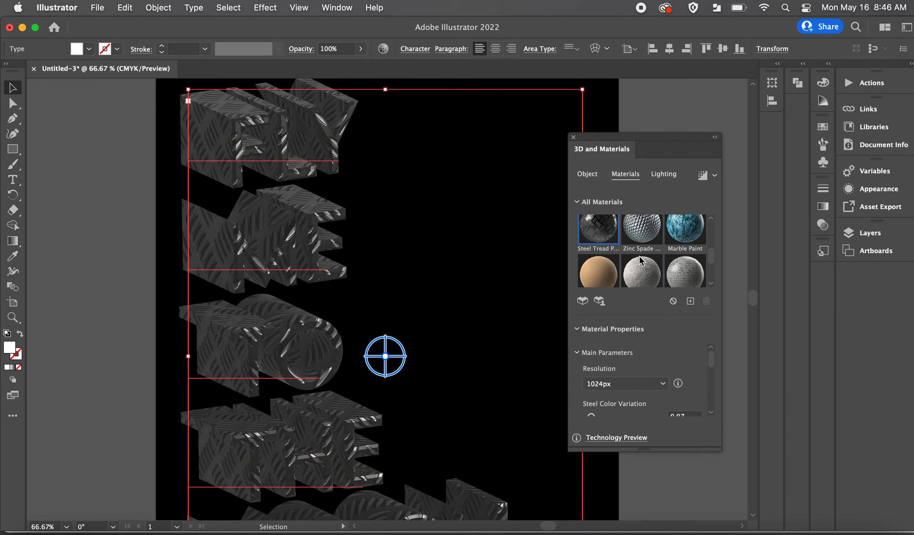
Apply the cratered Comet Pit material to the 3D text and check it across all the words
{"action": "scroll", "coordinate": [640, 257], "scroll_direction": "down", "scroll_amount": 5}
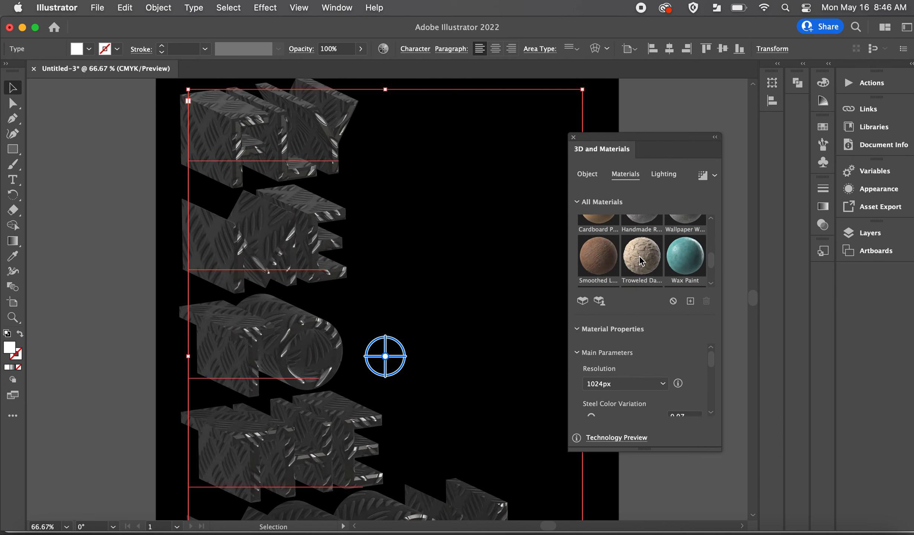
{"action": "scroll", "coordinate": [639, 256], "scroll_direction": "down", "scroll_amount": 2}
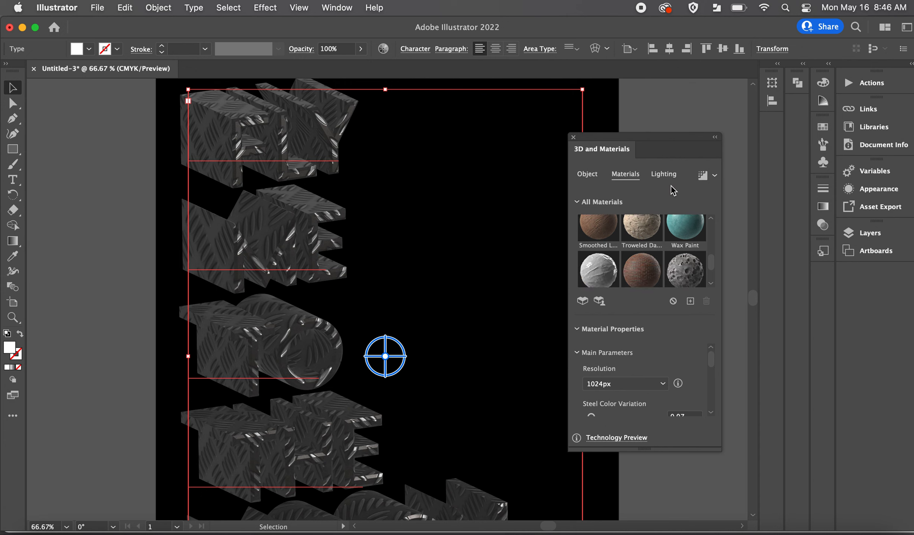
{"action": "scroll", "coordinate": [670, 252], "scroll_direction": "down", "scroll_amount": 1}
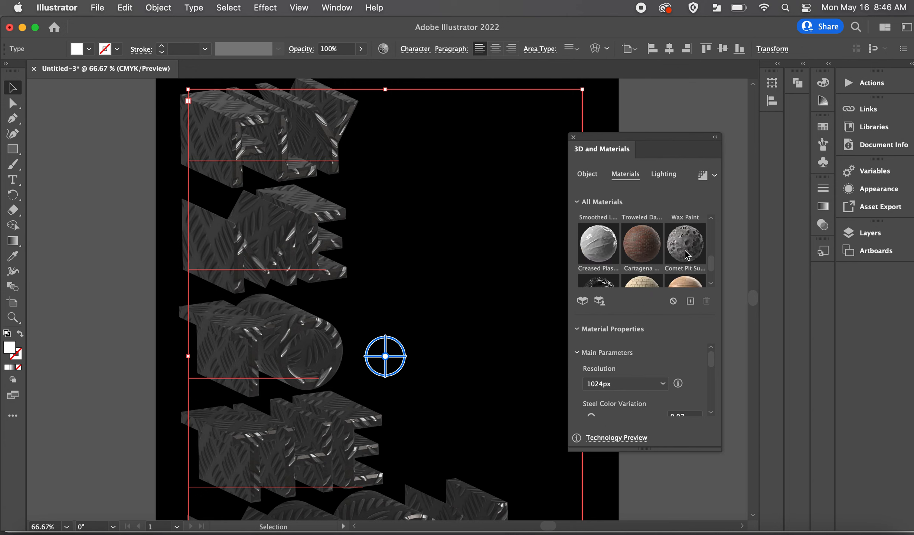
{"action": "left_click", "coordinate": [694, 256]}
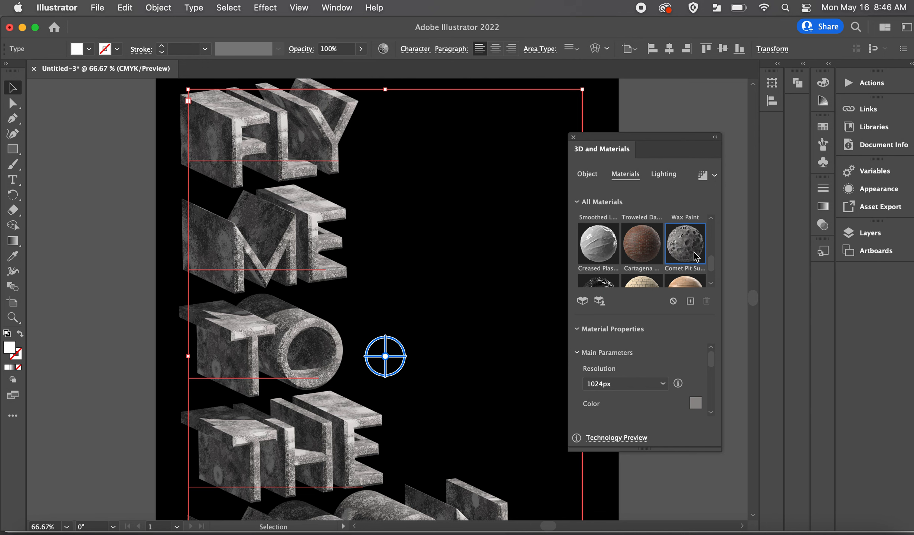
{"action": "scroll", "coordinate": [497, 277], "scroll_direction": "down", "scroll_amount": 3}
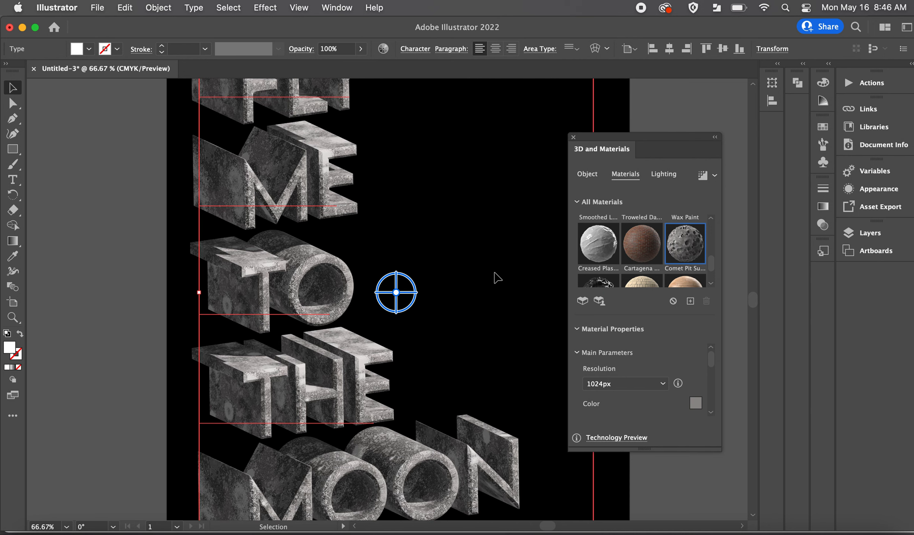
{"action": "scroll", "coordinate": [497, 278], "scroll_direction": "up", "scroll_amount": 3}
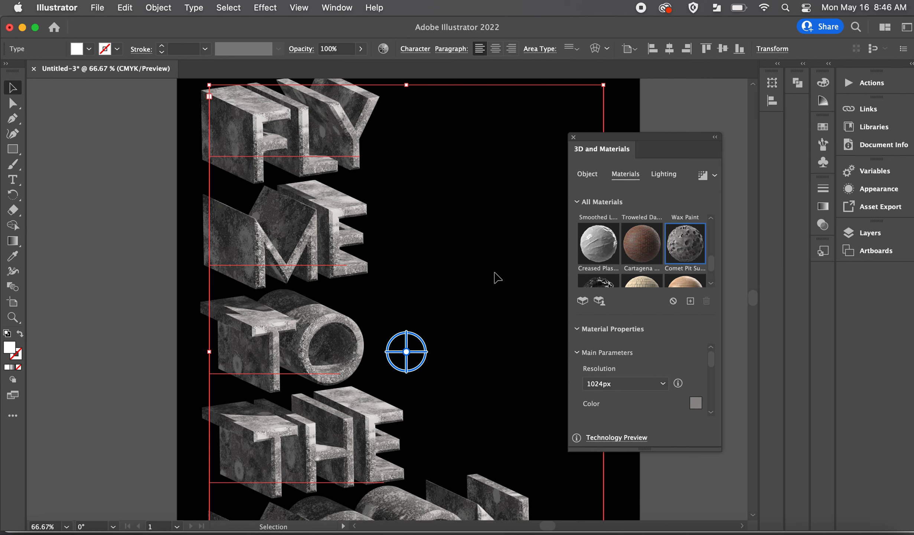
Try the Diffuse, Top Left and Right lighting presets on the 3D text and settle on Top Left
{"action": "left_click", "coordinate": [665, 174]}
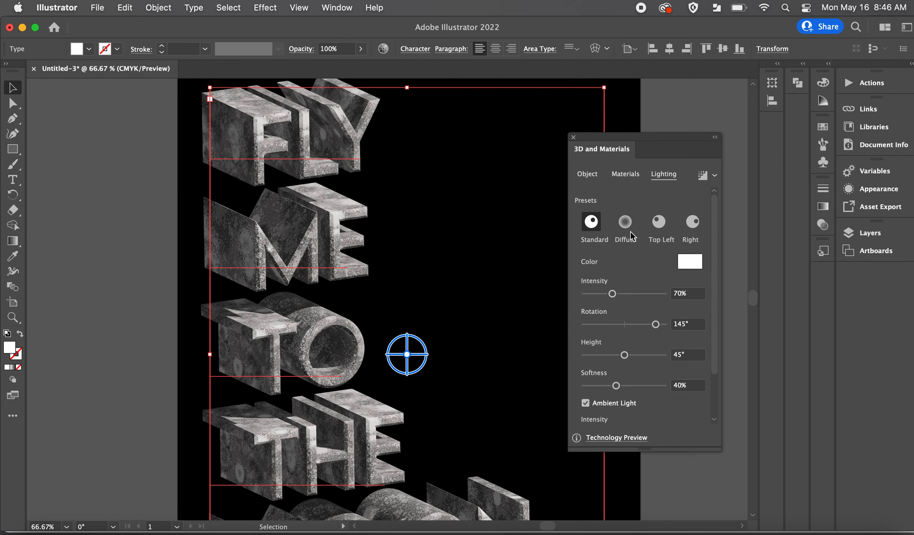
{"action": "left_click", "coordinate": [626, 225]}
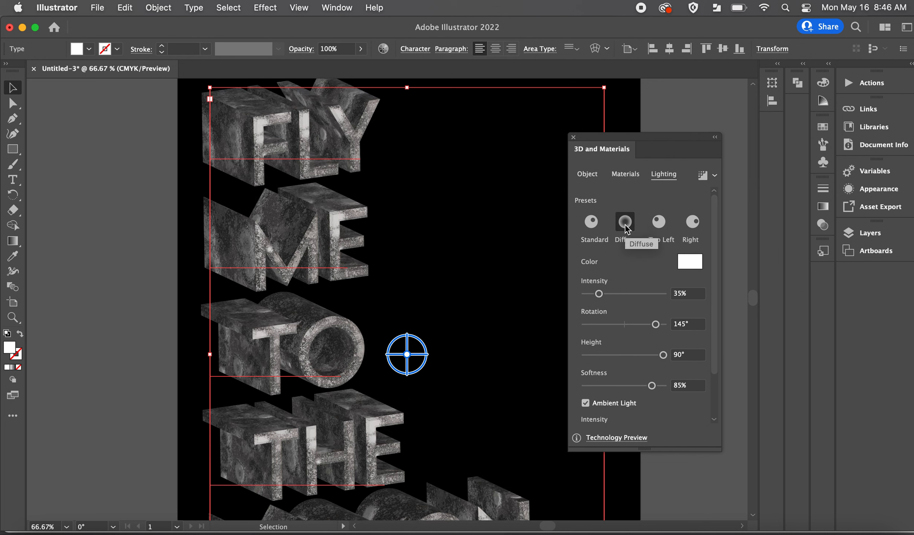
{"action": "left_click", "coordinate": [660, 224]}
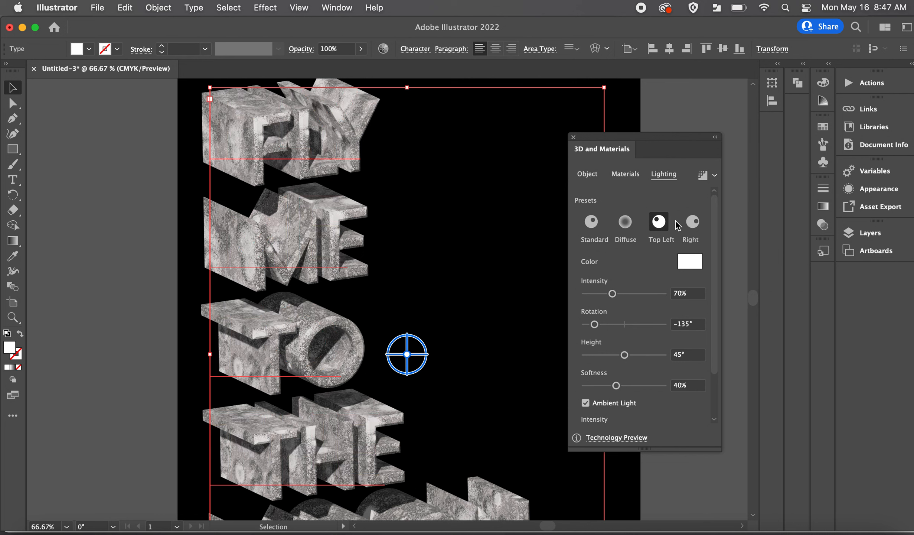
{"action": "left_click", "coordinate": [693, 223]}
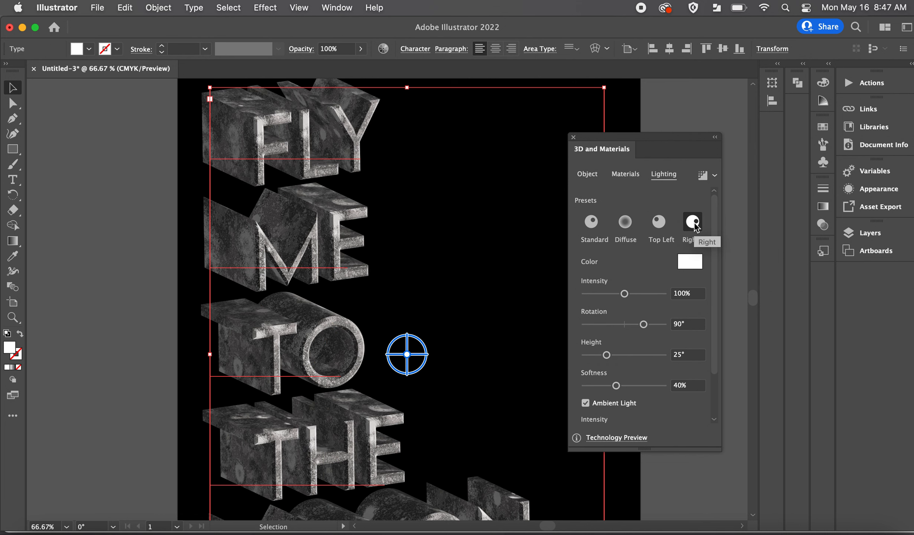
{"action": "left_click", "coordinate": [660, 223]}
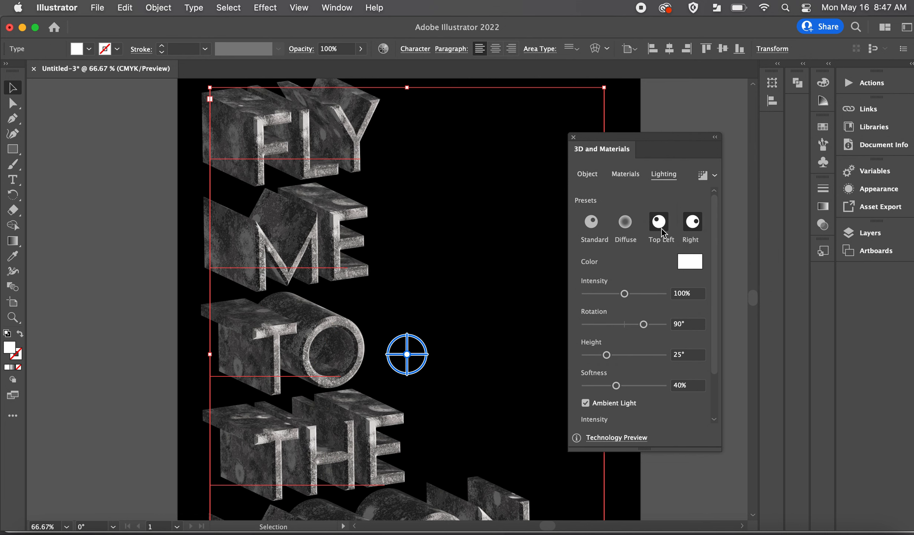
Set the light's intensity to 43% and its rotation to -133°, then deselect the text and close the 3D settings
{"action": "left_click_drag", "start_coordinate": [612, 293], "coordinate": [602, 299]}
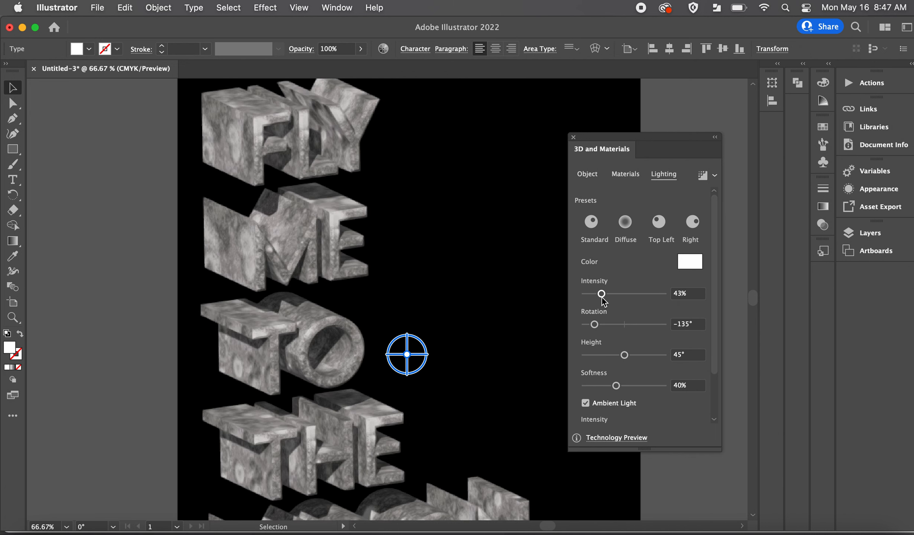
{"action": "left_click", "coordinate": [658, 325]}
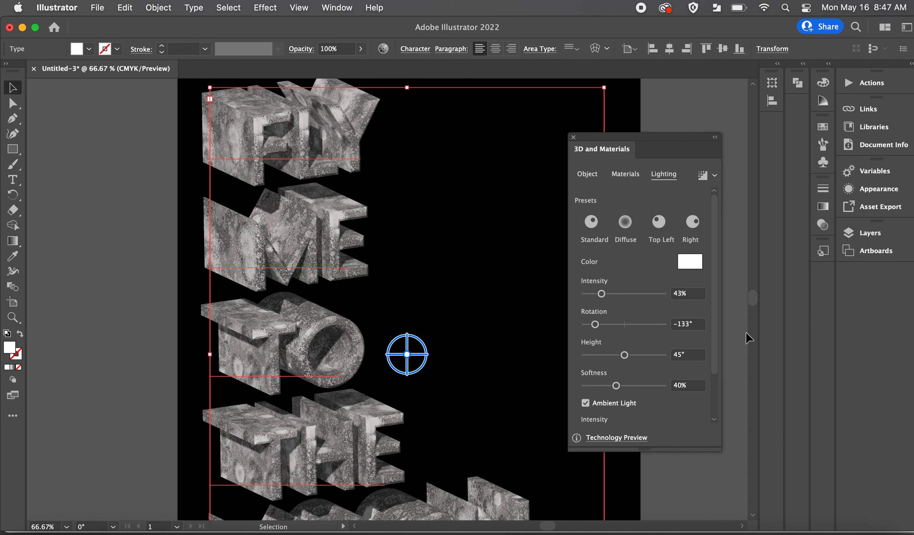
{"action": "left_click", "coordinate": [740, 191]}
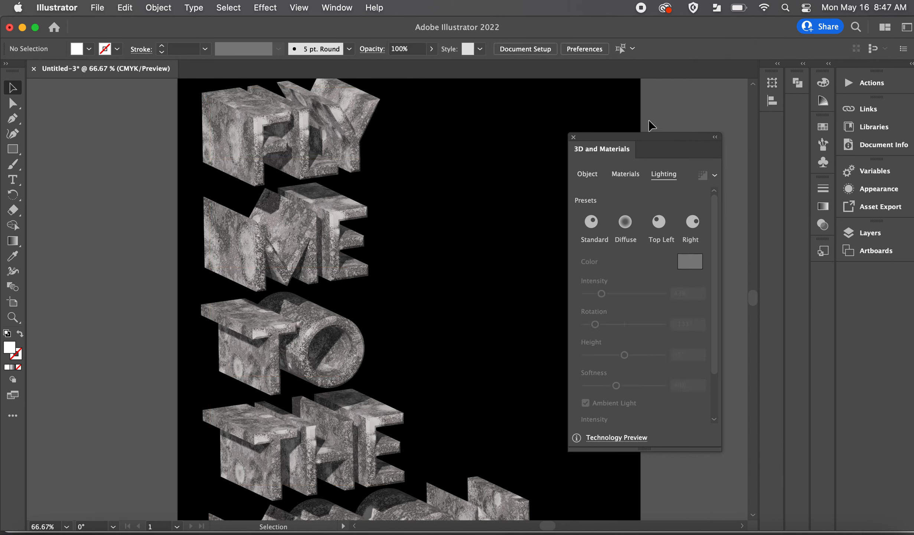
{"action": "left_click", "coordinate": [574, 137]}
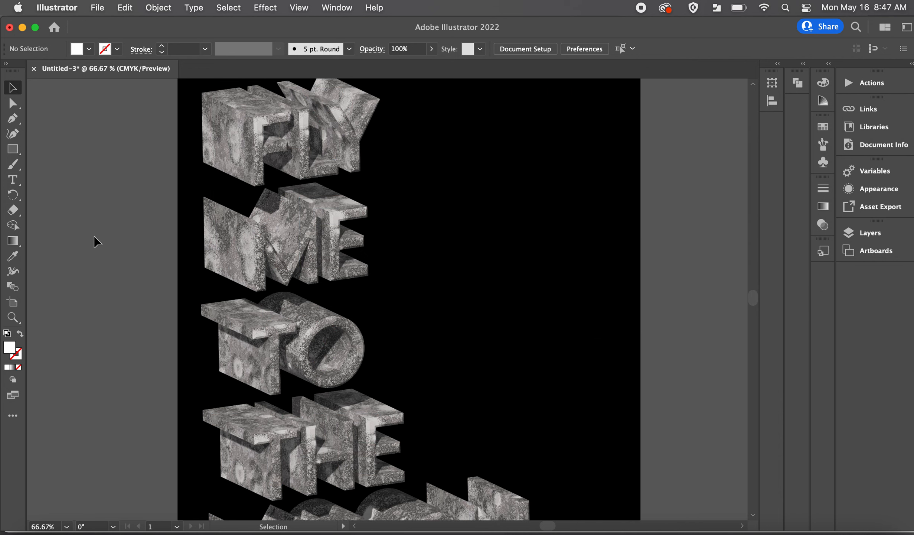
Check the 3D lettering across the whole poster and show the document's layers
{"action": "key", "text": "super+minus"}
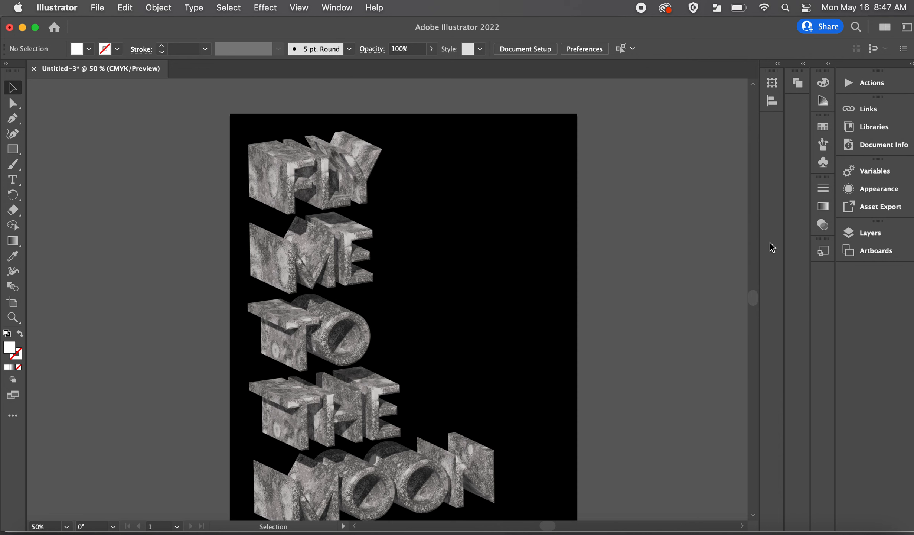
{"action": "scroll", "coordinate": [673, 266], "scroll_direction": "down", "scroll_amount": 1}
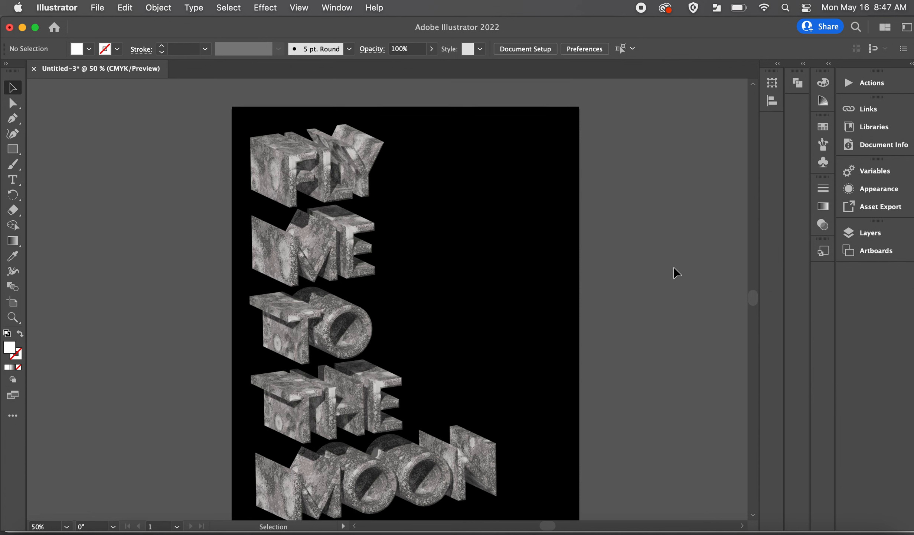
{"action": "scroll", "coordinate": [674, 266], "scroll_direction": "down", "scroll_amount": 1}
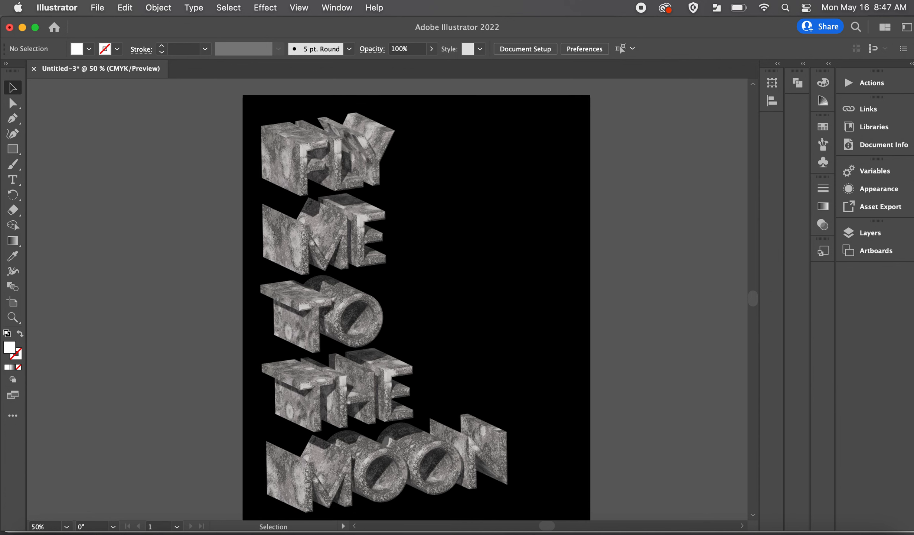
{"action": "left_click", "coordinate": [876, 232]}
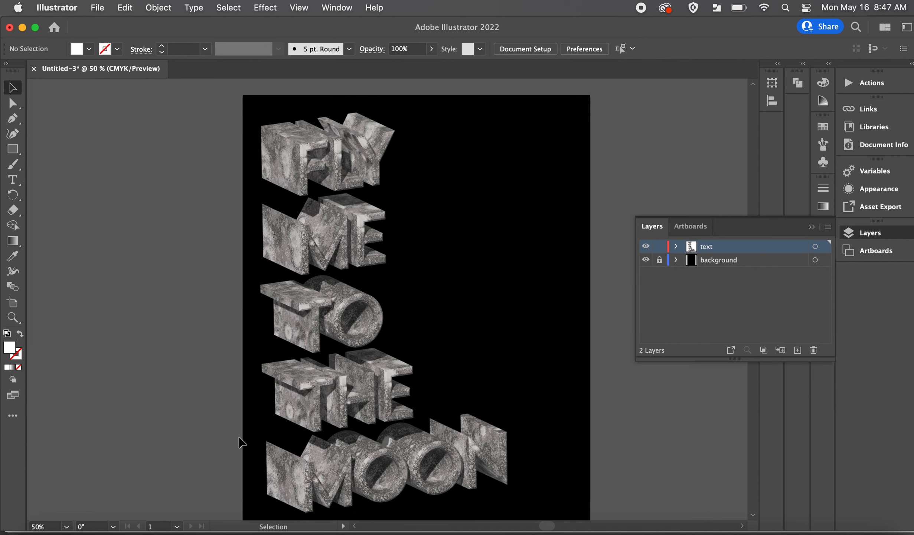